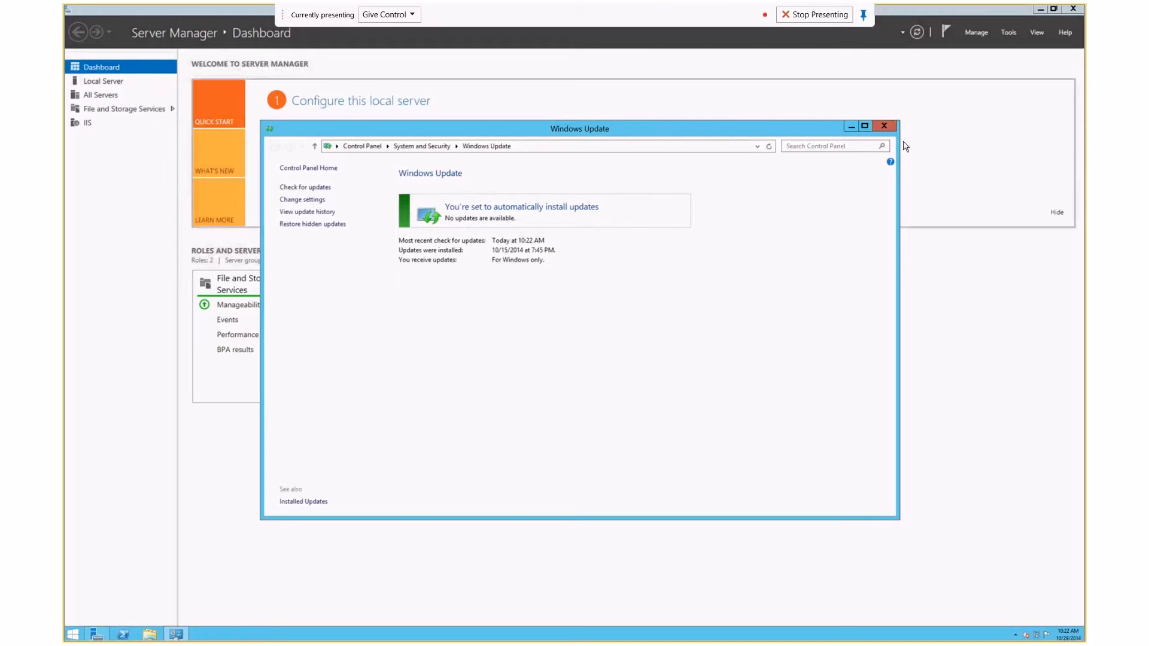
Close Windows Update and disable the Ethernet 4 adapter in the server's network connections
left_click(886, 127)
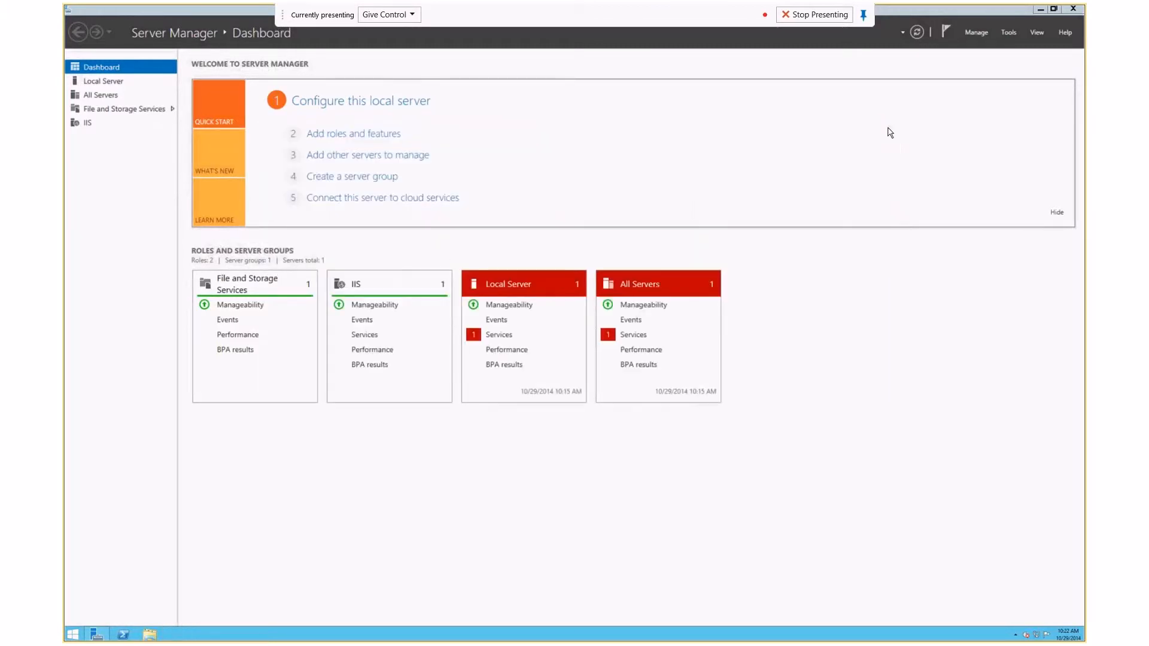
right_click(1036, 635)
left_click(1025, 625)
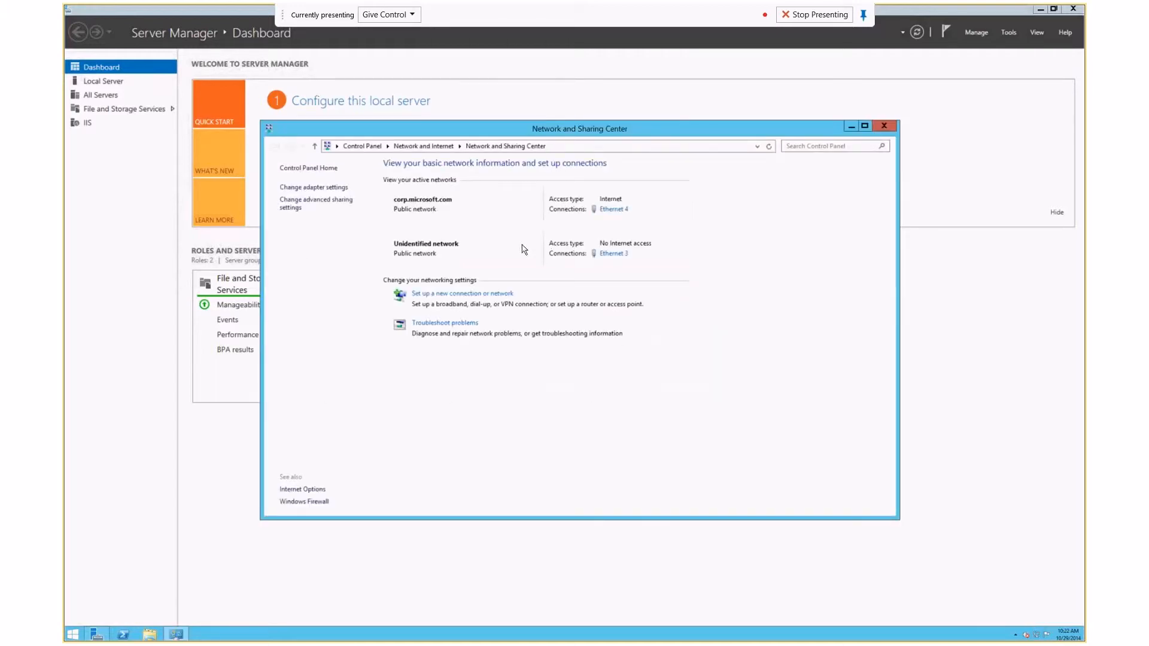
left_click(317, 187)
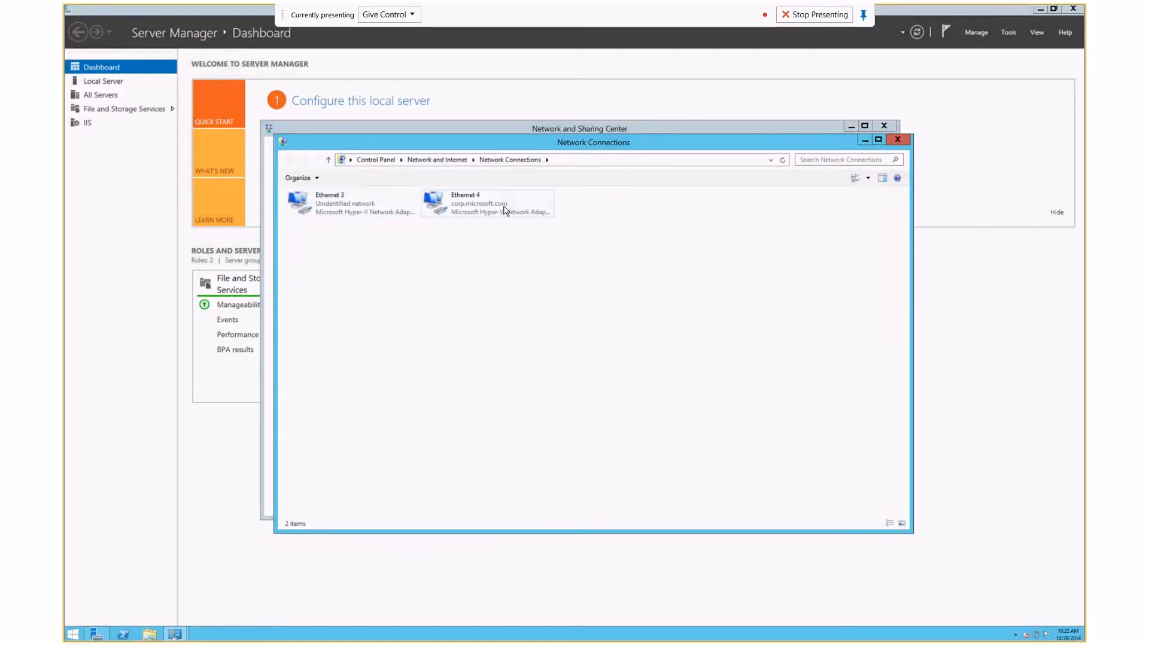
left_click(461, 206)
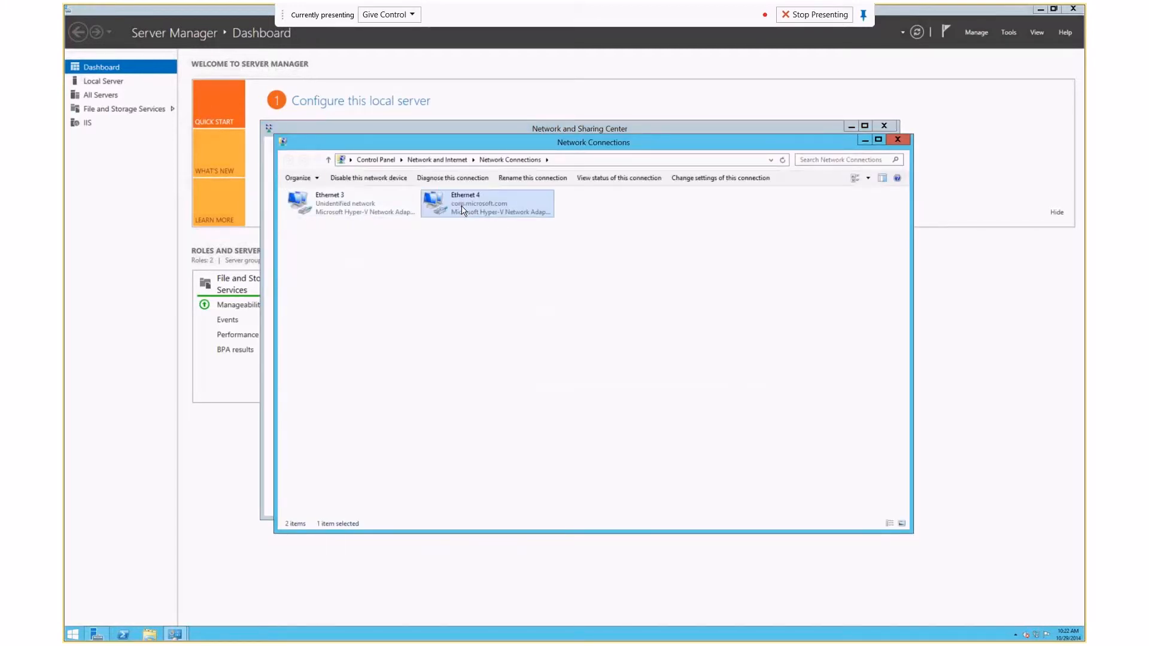
left_click(386, 180)
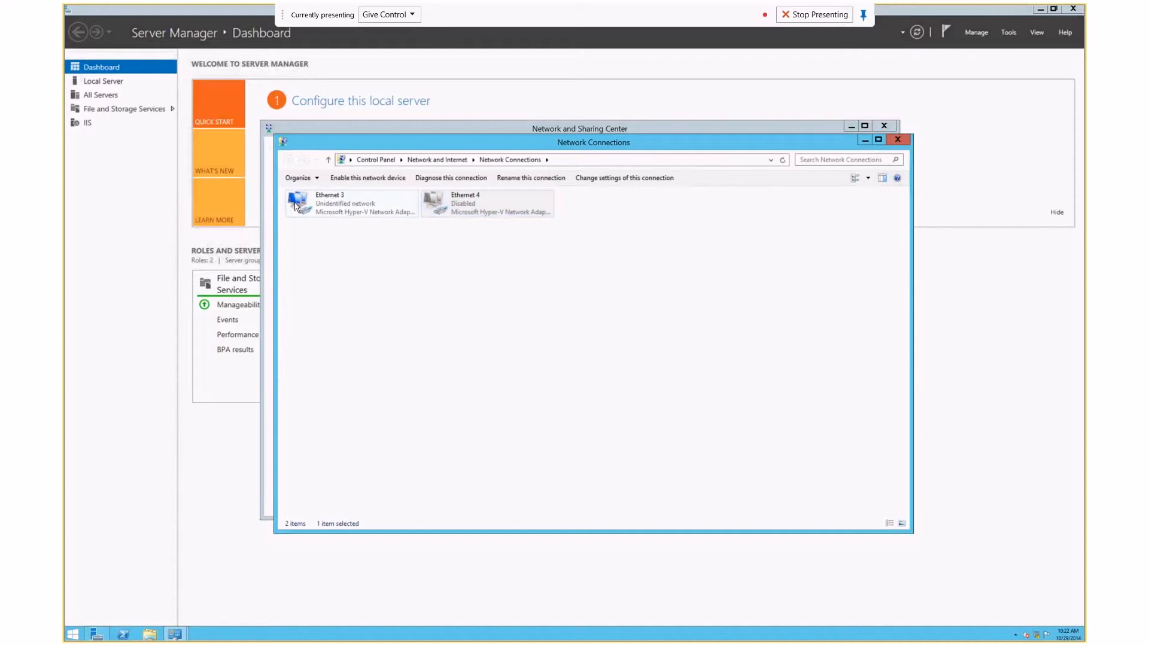
Open the Internet Protocol Version 4 (TCP/IPv4) properties of the Ethernet 3 adapter
right_click(319, 211)
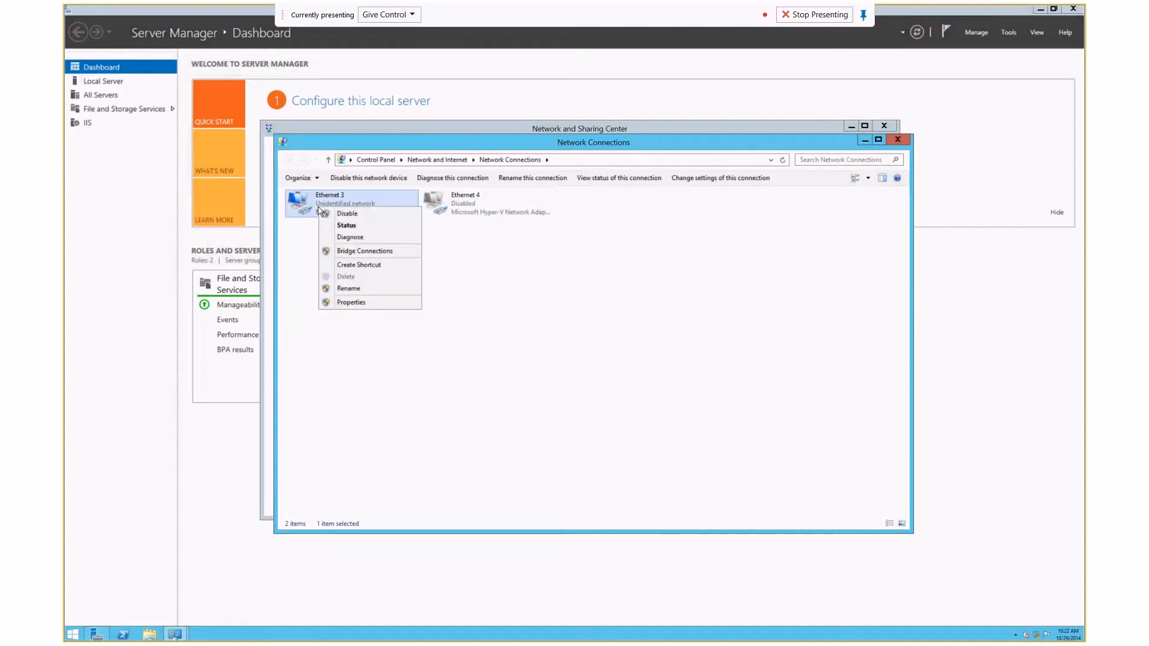
left_click(351, 302)
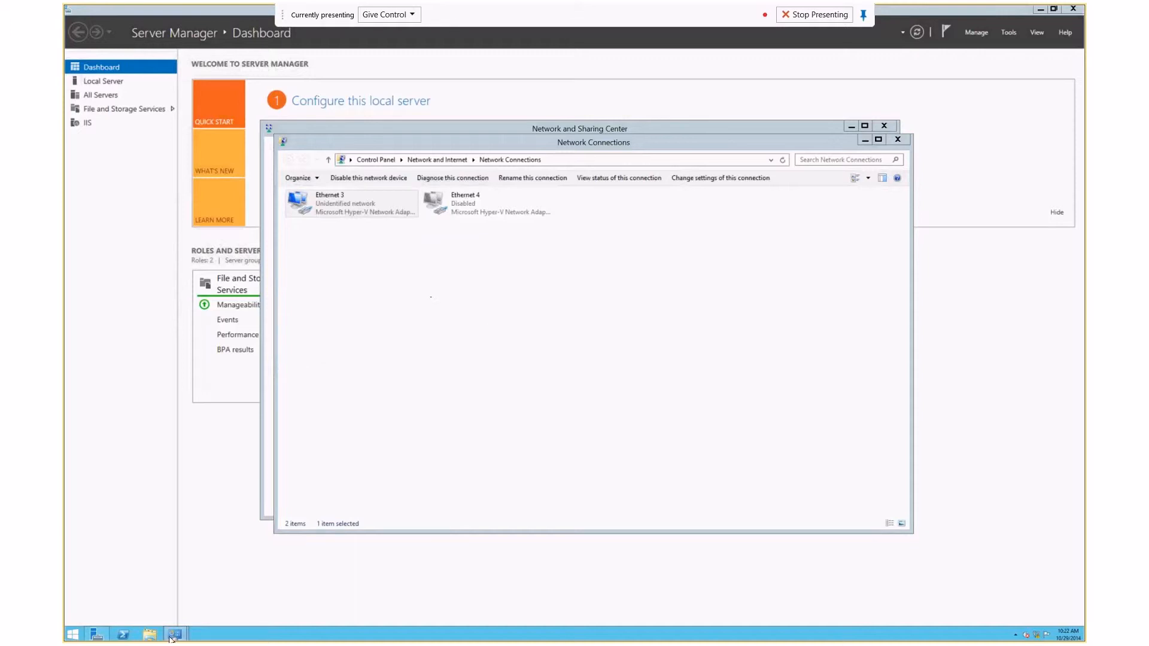
left_click(173, 632)
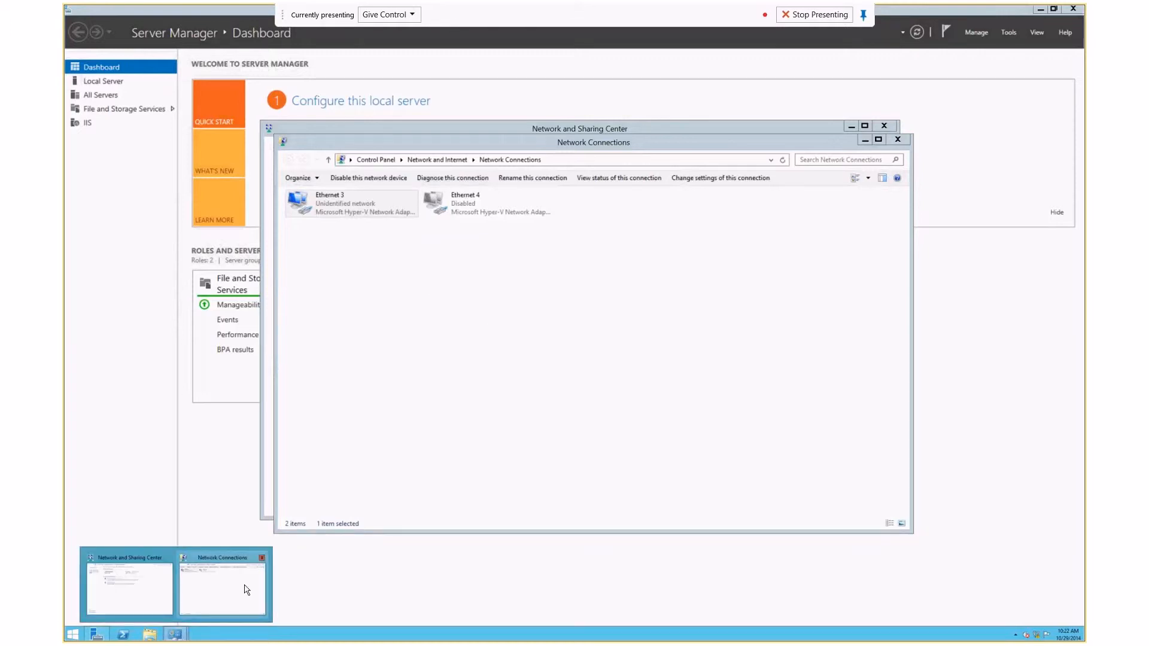
left_click(243, 587)
left_click(373, 337)
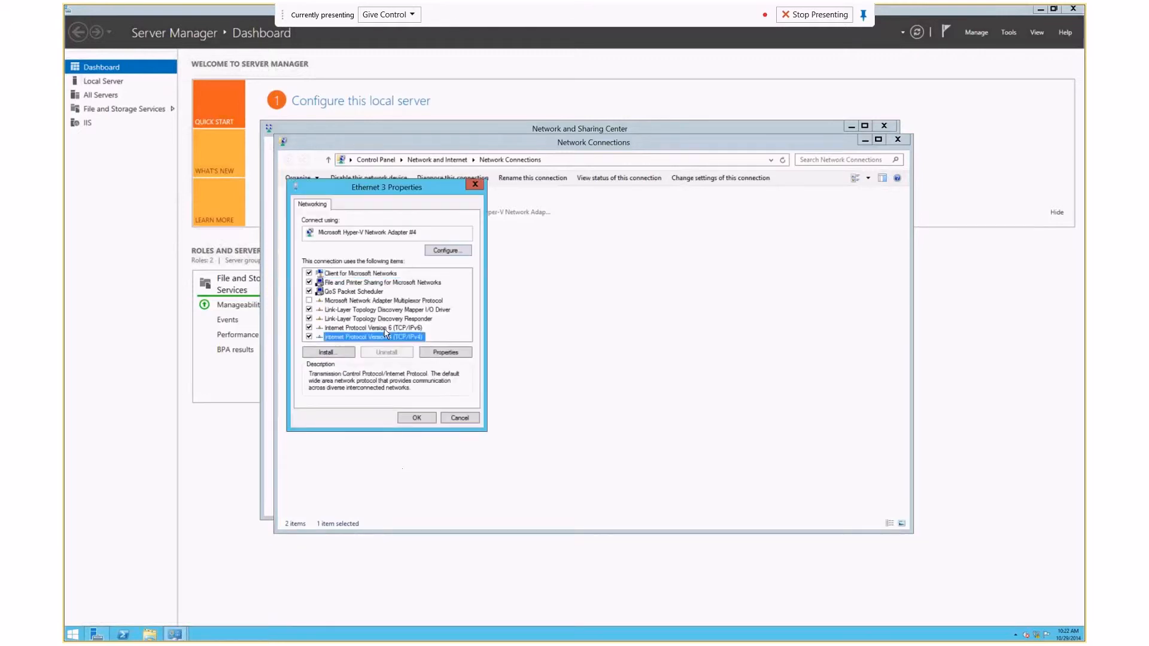
left_click(457, 354)
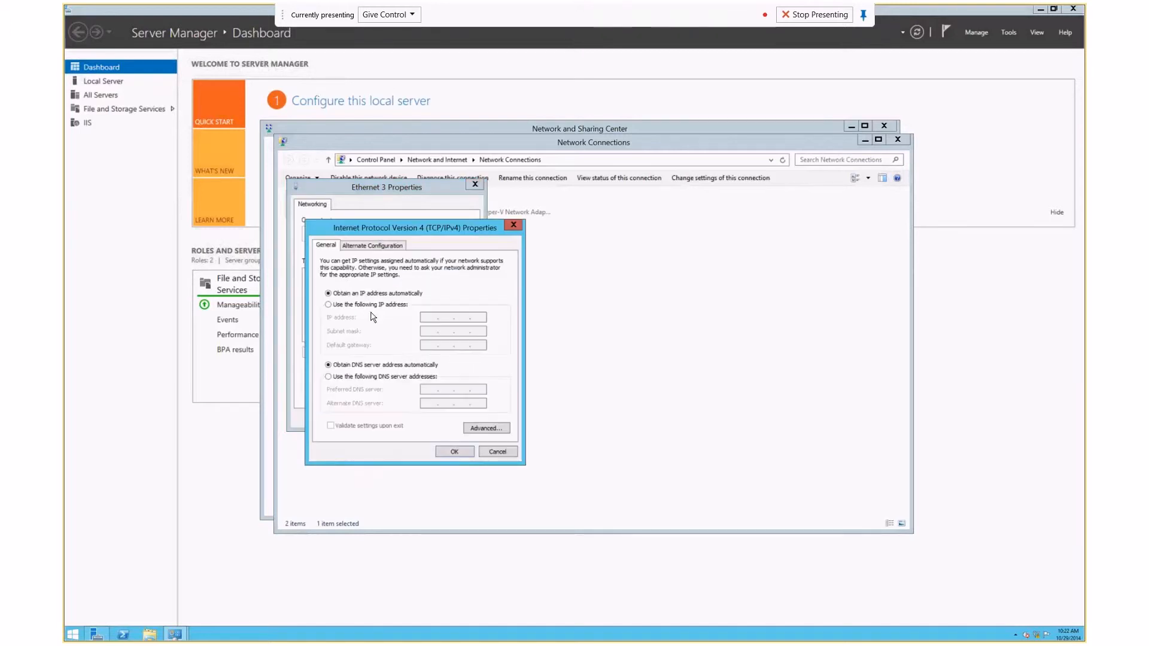
Assign Ethernet 3 the static IP address 192.168.10.1, enter its preferred DNS server address, and close the network windows
left_click(362, 305)
type("192 . 16")
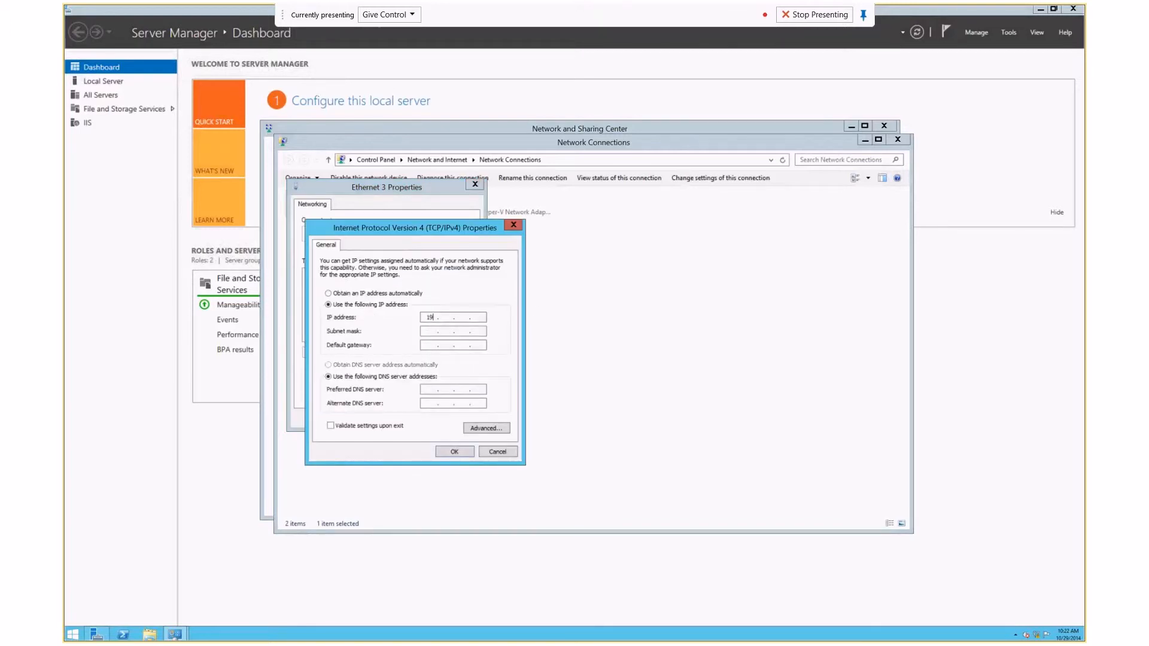
type("8 . 10 . 1")
key("Tab")
key("Tab")
key("Tab")
key("Tab")
type("192.168.101")
left_click(465, 454)
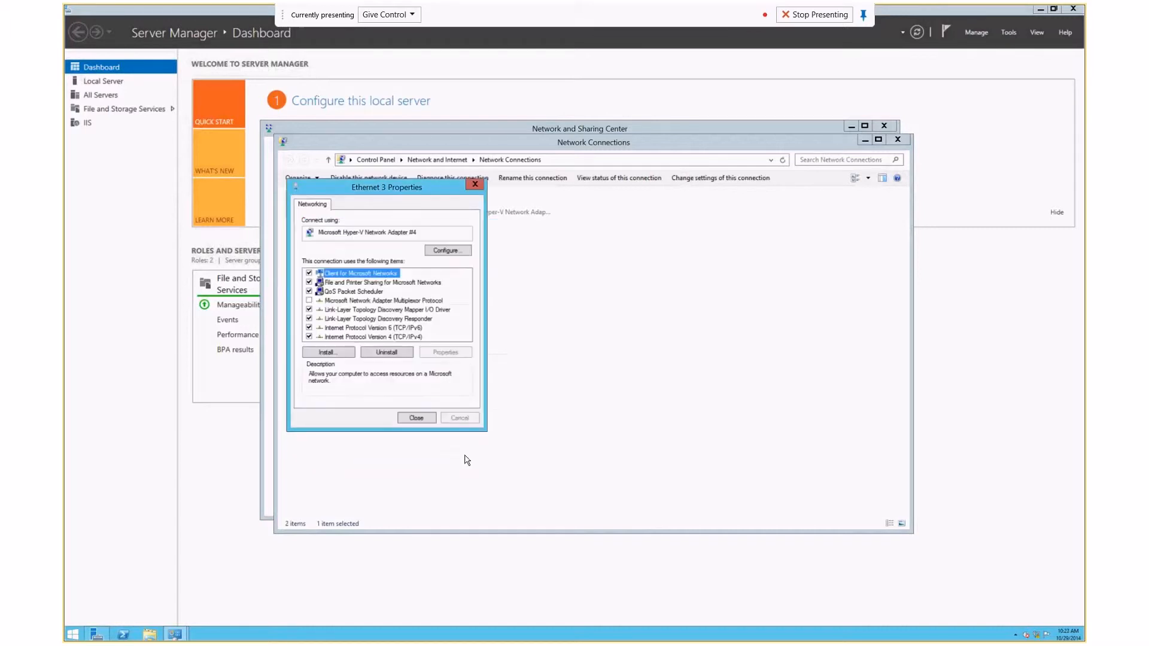
left_click(416, 417)
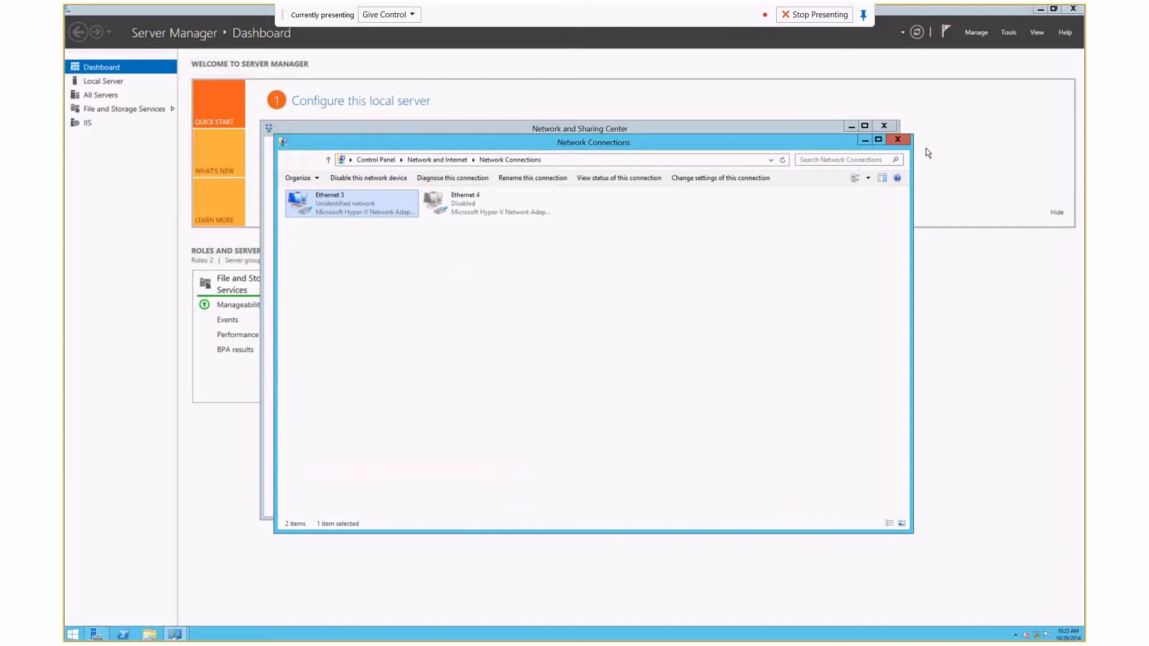
left_click(900, 141)
left_click(884, 126)
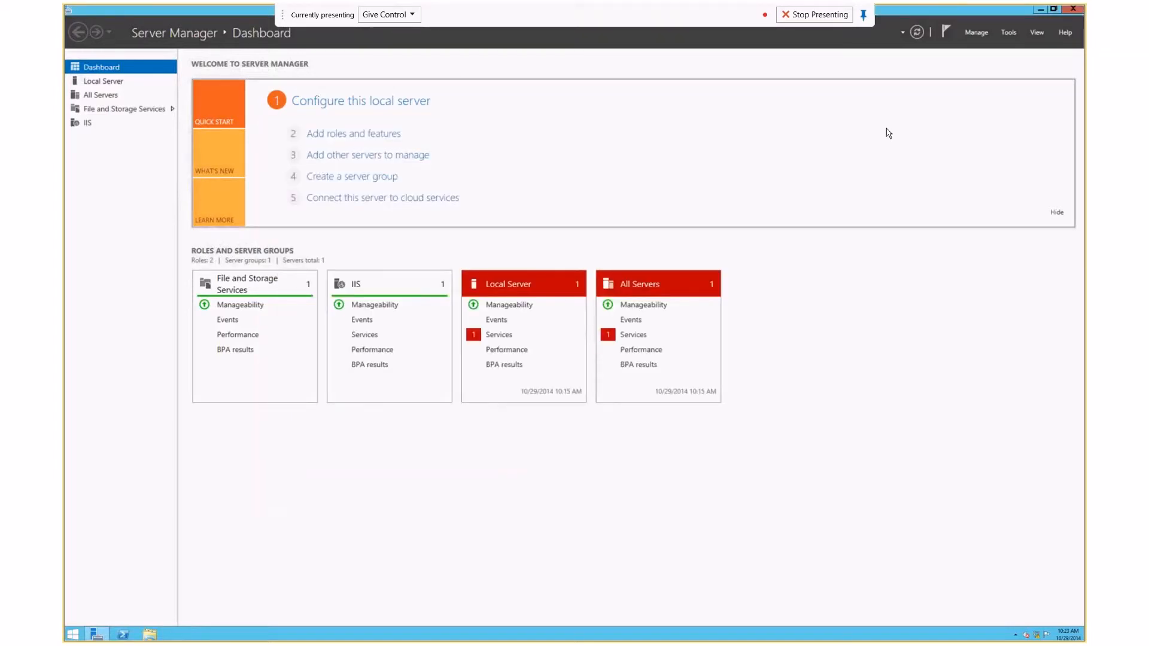
Start adding roles and features, using a role-based or feature-based installation with DC01 as the destination server
left_click(978, 31)
left_click(994, 46)
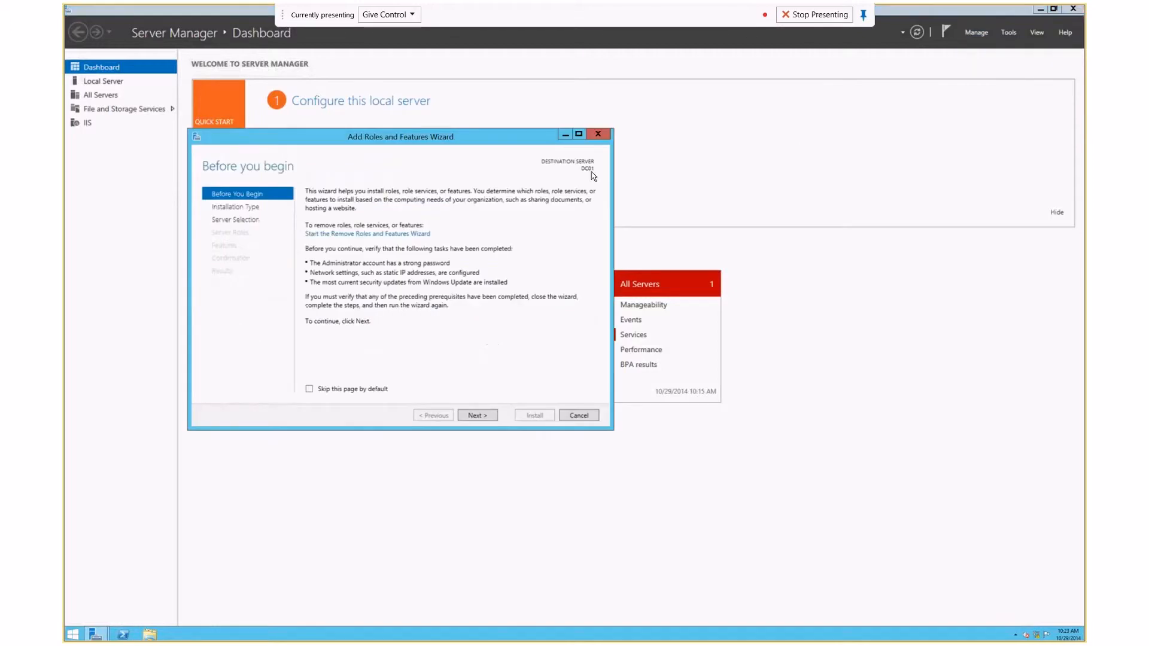
left_click(476, 415)
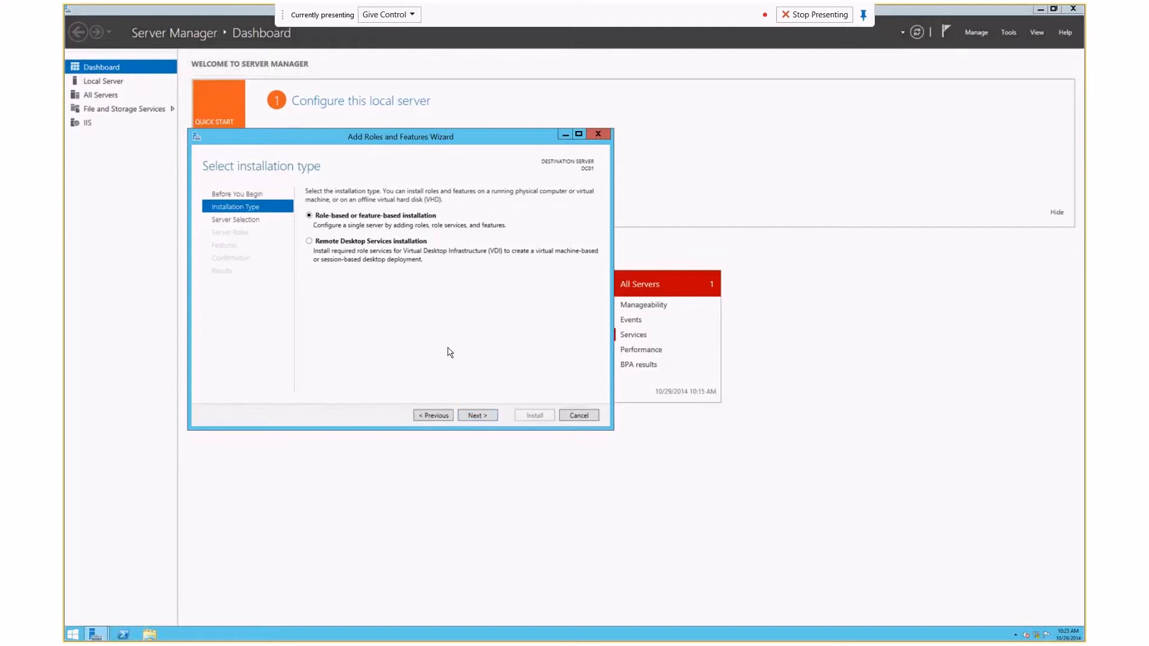
left_click(485, 415)
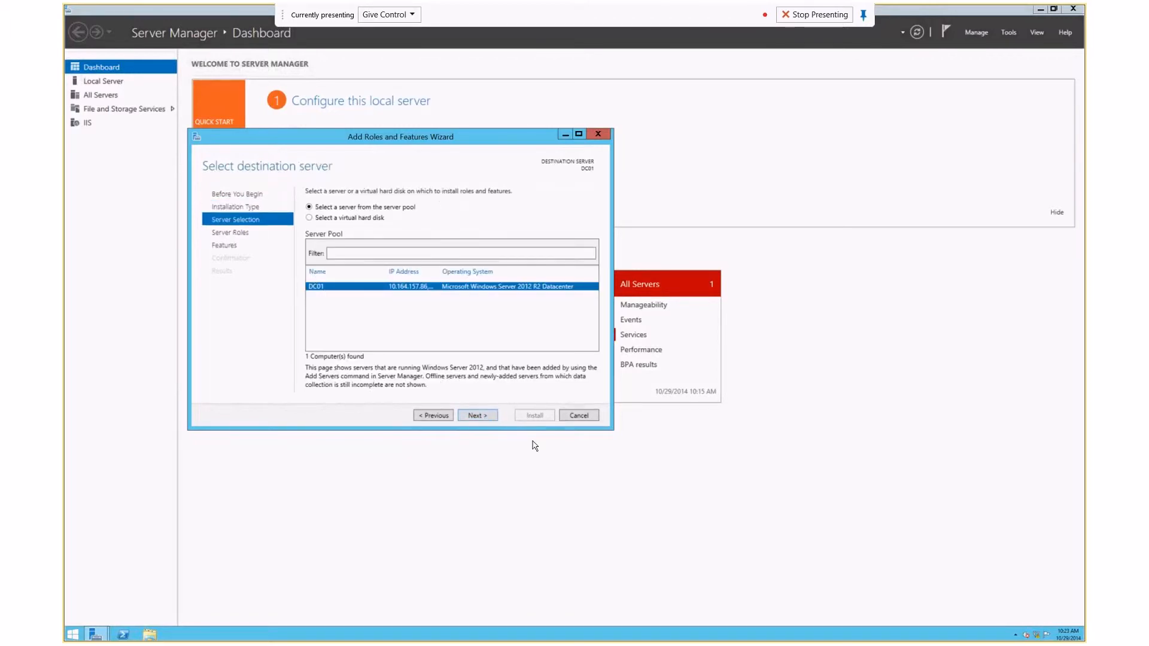
left_click(490, 417)
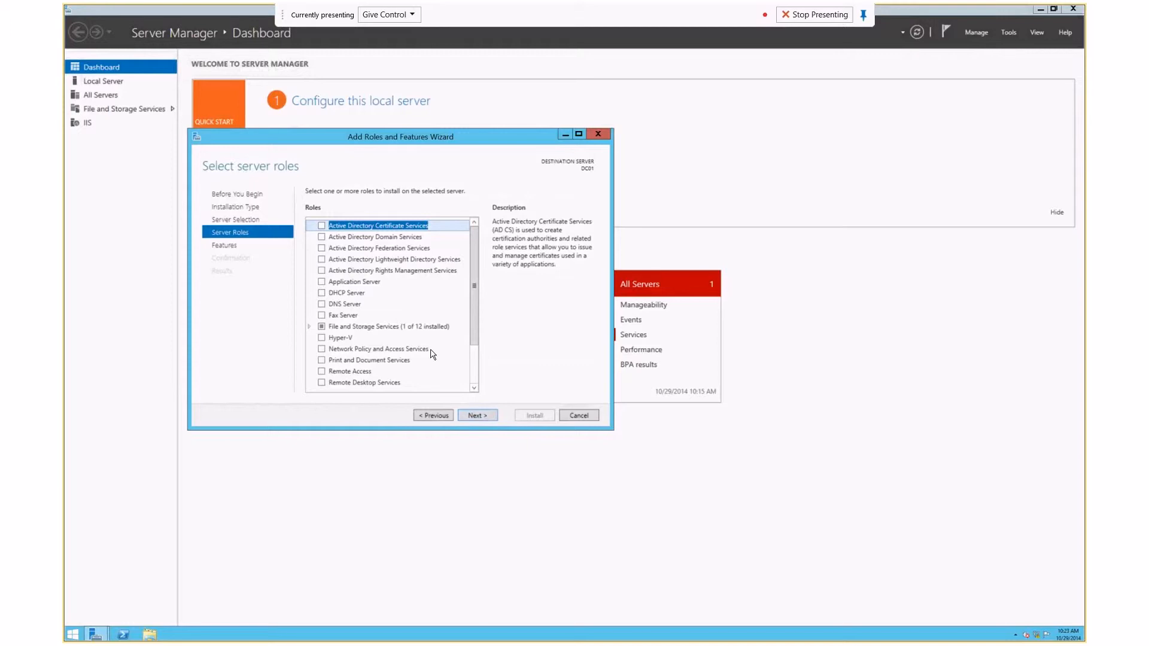
Choose the Active Directory Domain Services role, keep the default features, and continue to the installation confirmation
left_click(322, 237)
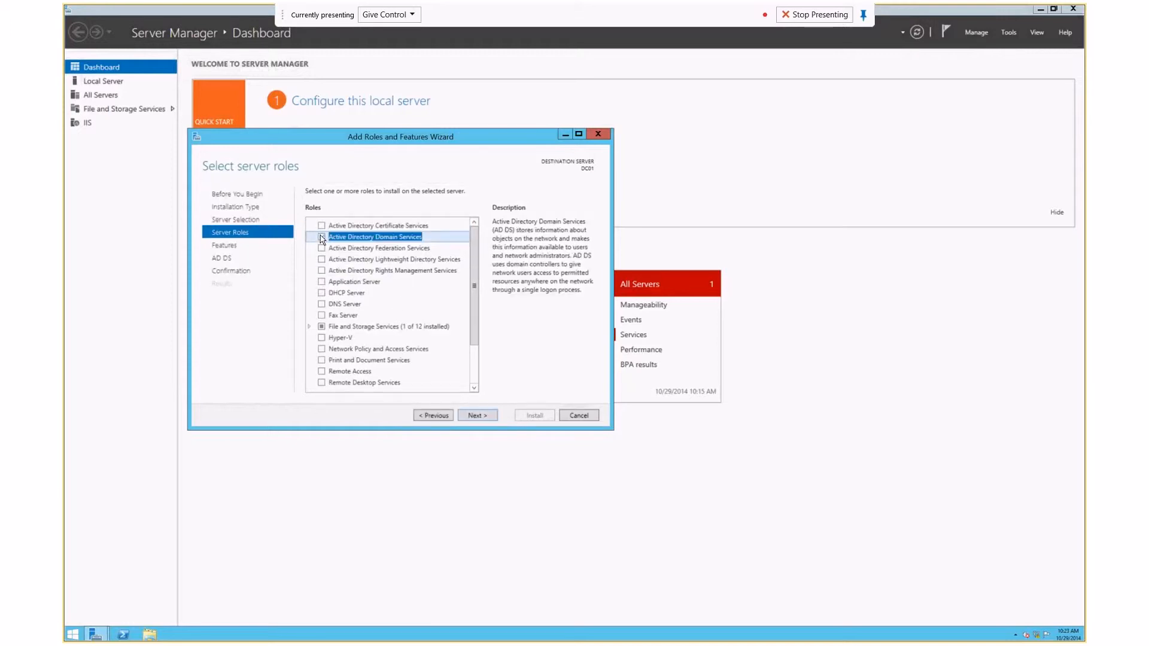
left_click(487, 422)
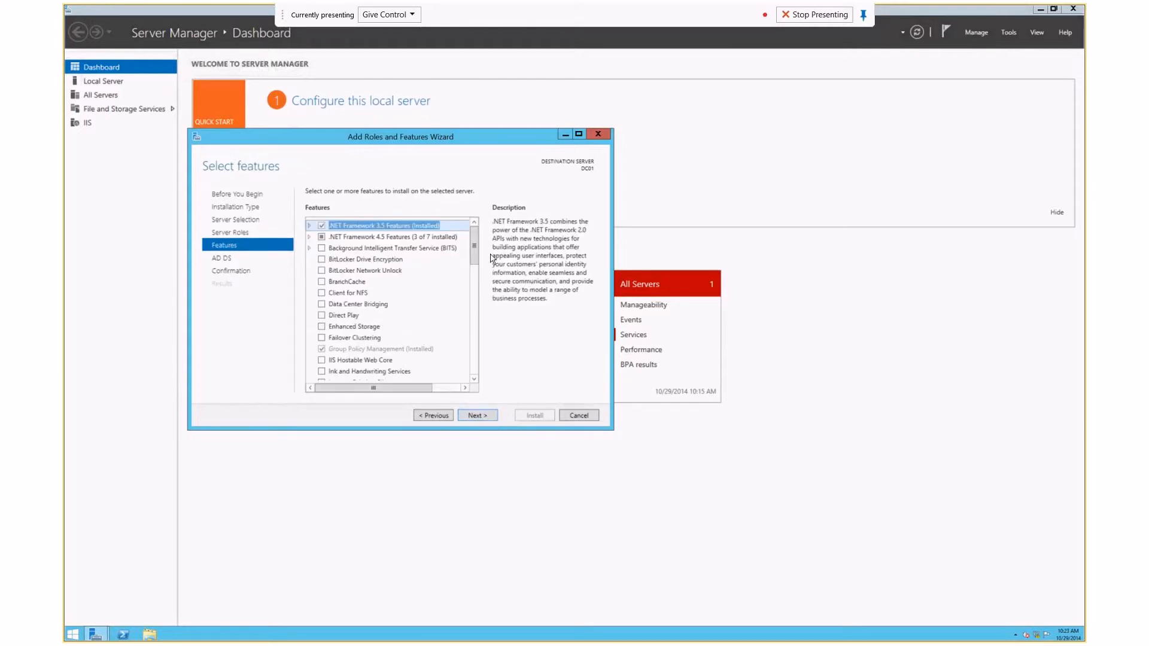
scroll(479, 264, "down", 1)
left_click_drag(478, 264, 486, 368)
left_click(479, 417)
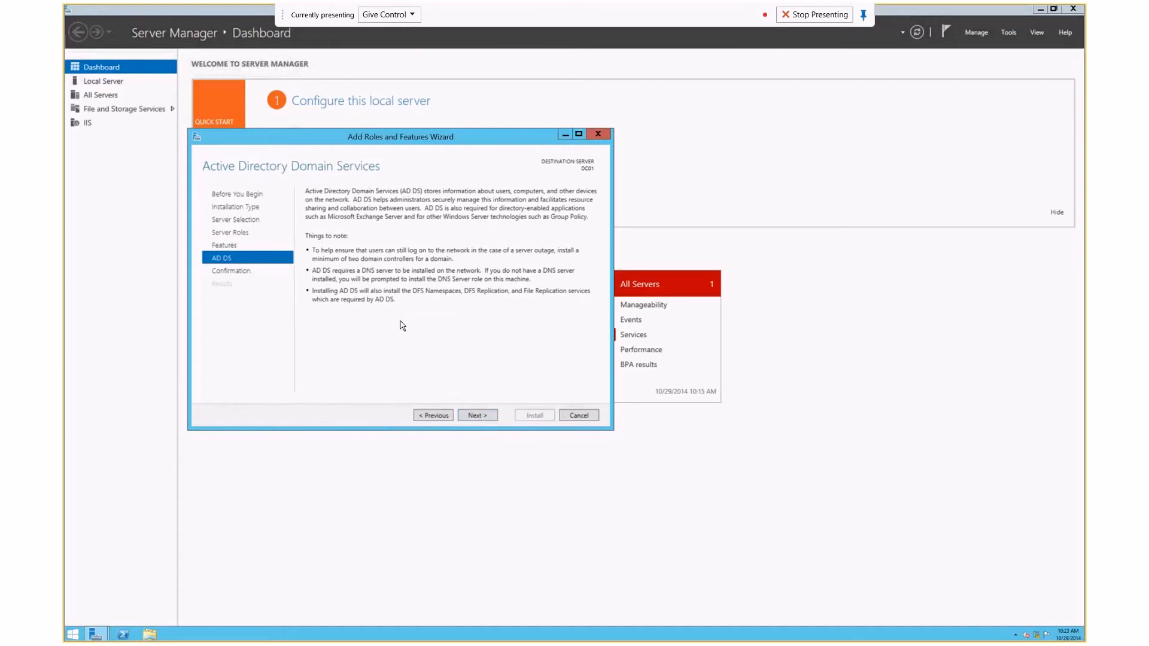
left_click(477, 415)
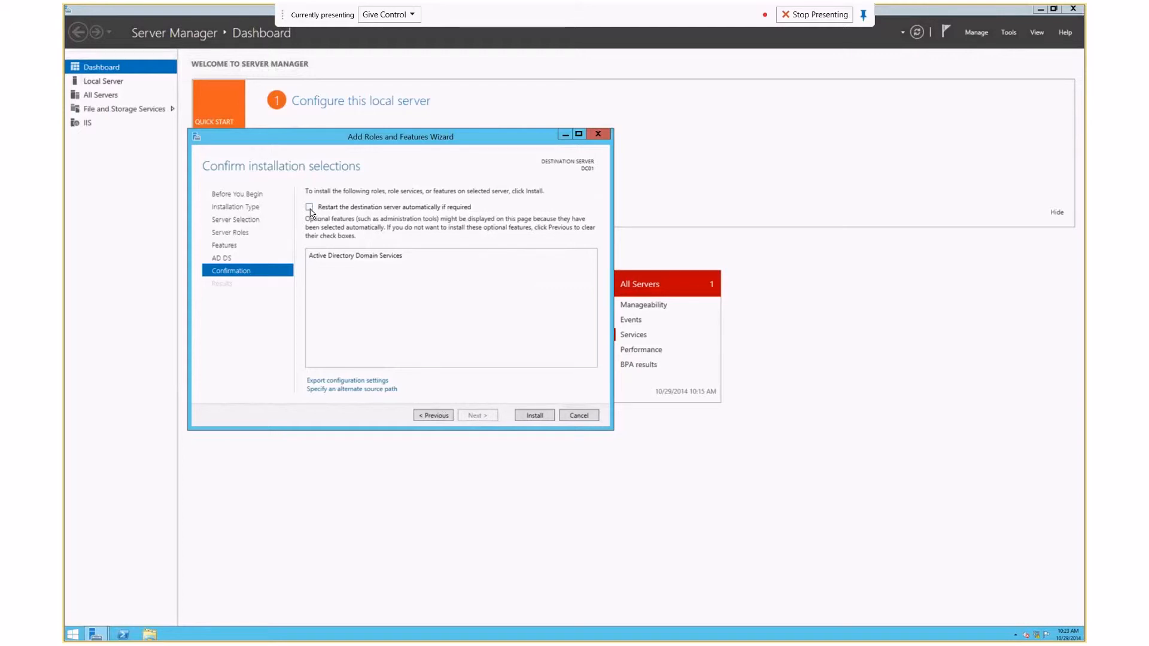
Allow the destination server to restart automatically if required and install Active Directory Domain Services
left_click(310, 209)
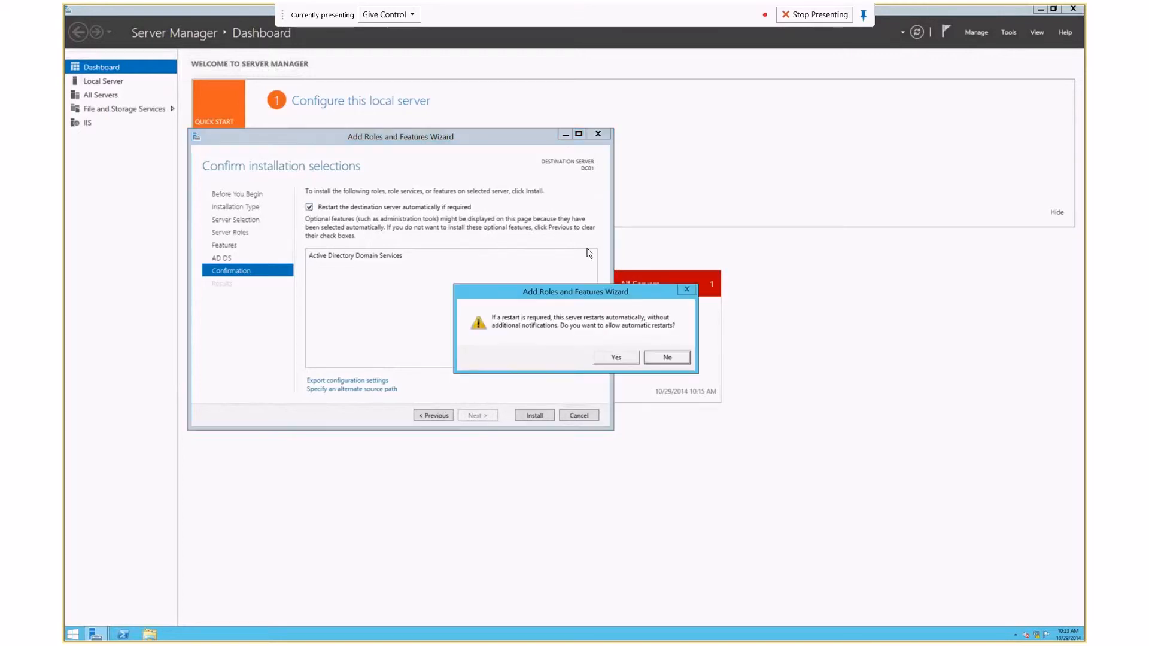
left_click(614, 359)
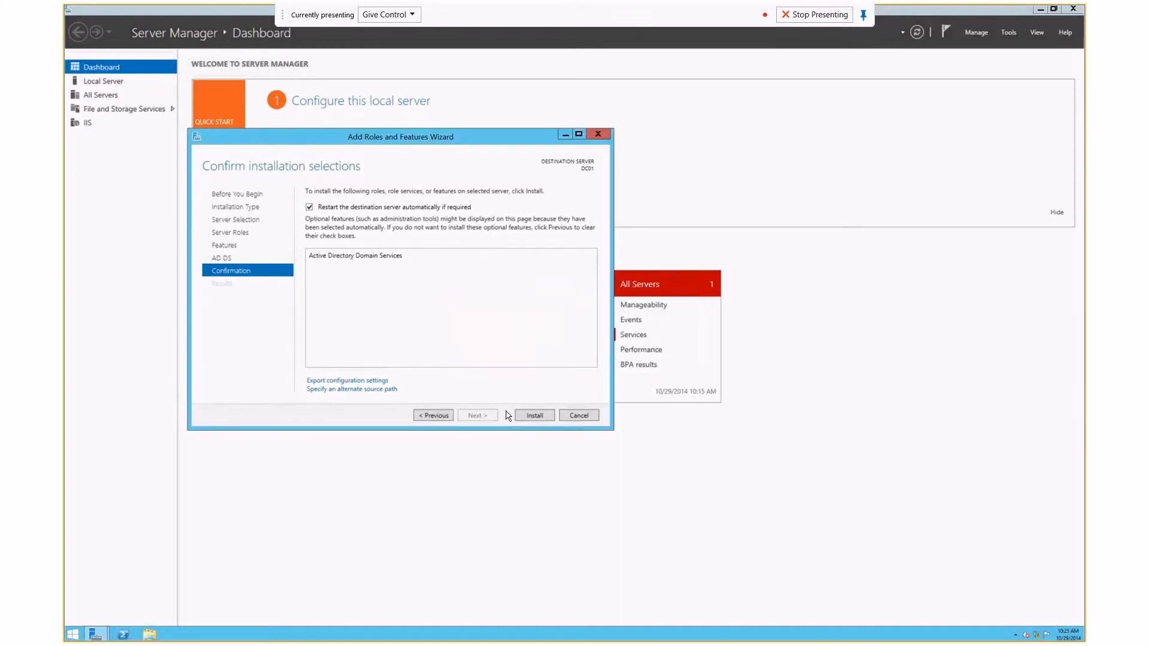
left_click(535, 416)
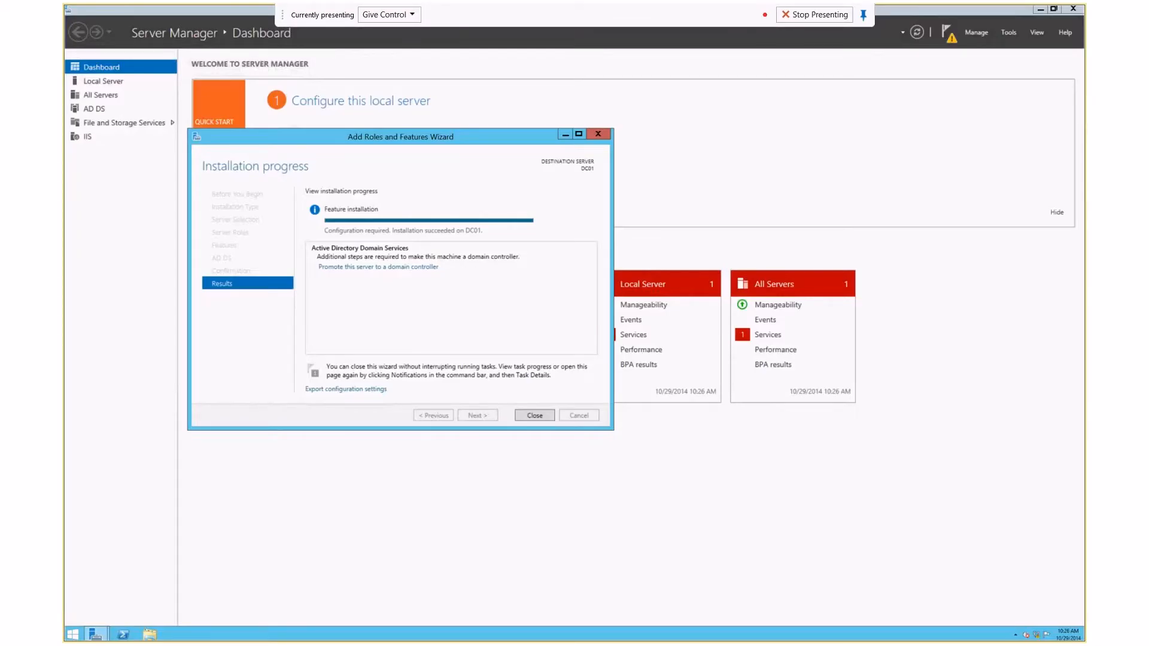
Start promoting the server to a domain controller, choosing a new forest and trying the root domain name LYNCLAB
left_click(384, 269)
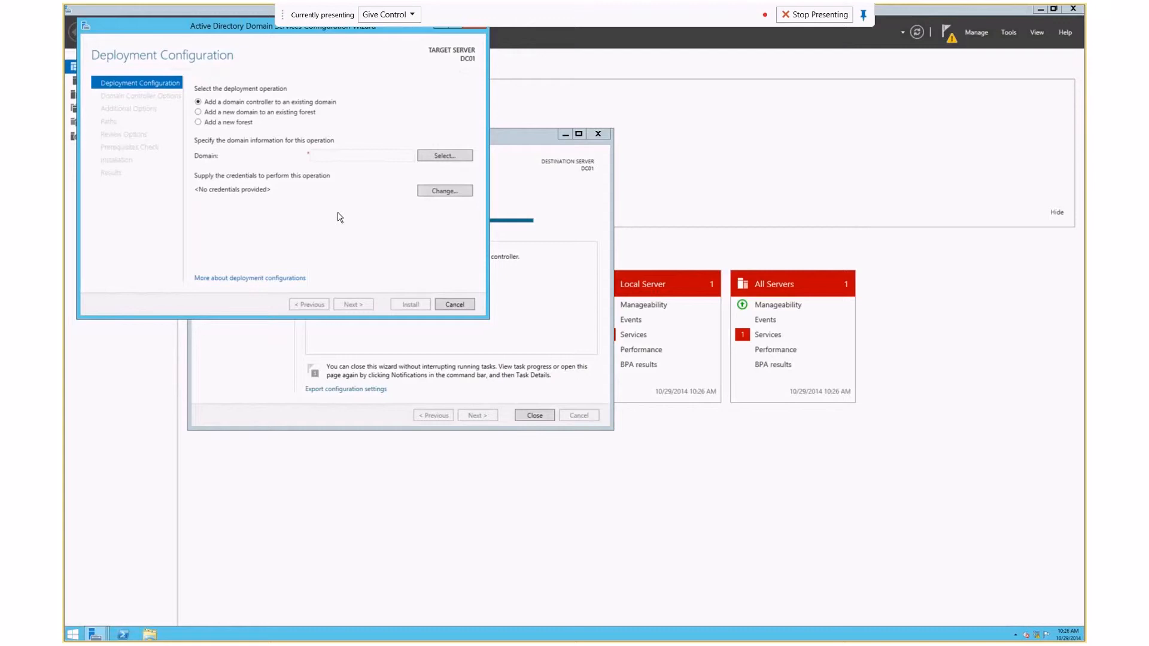
left_click(240, 123)
left_click(341, 156)
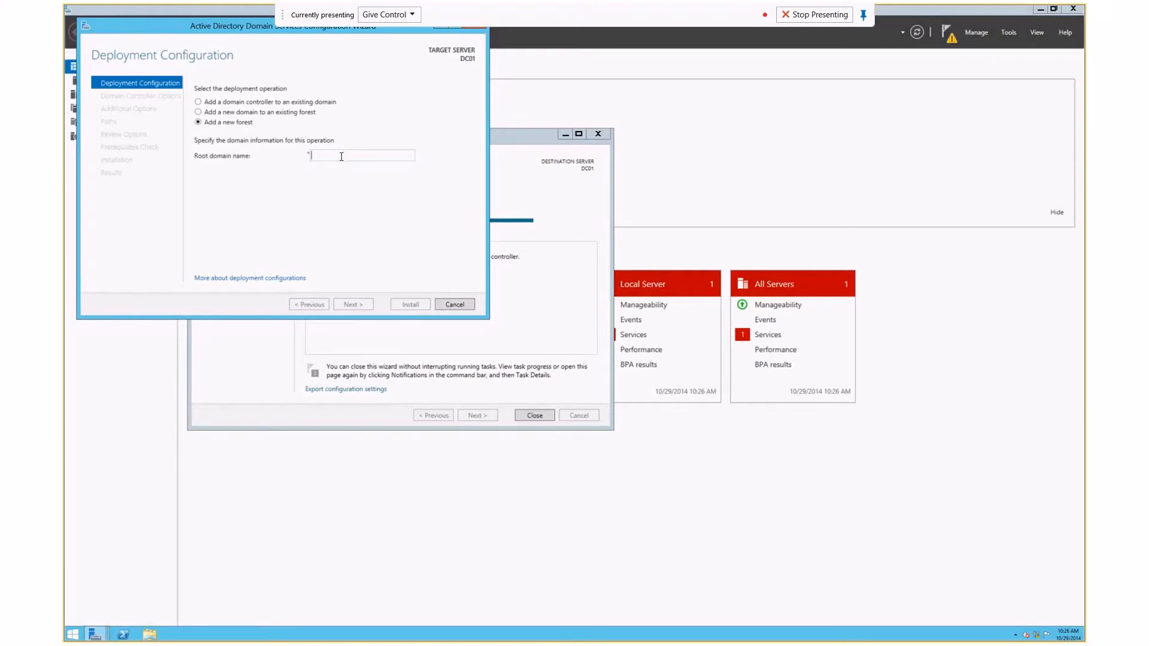
type("LYNCLAB")
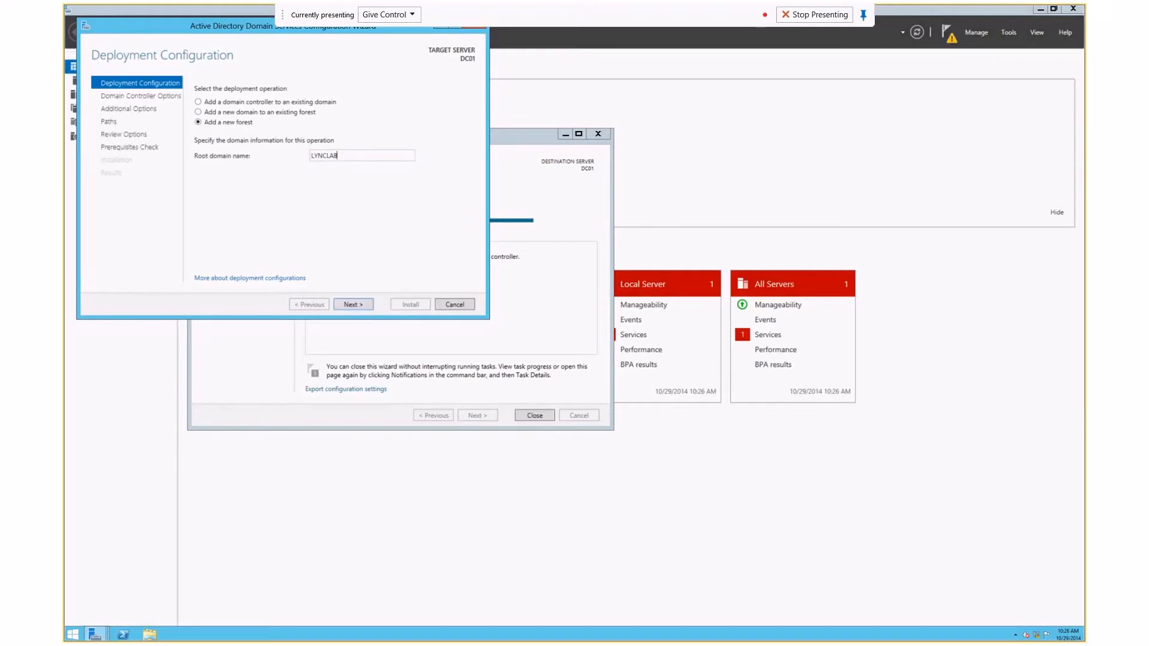
left_click(371, 307)
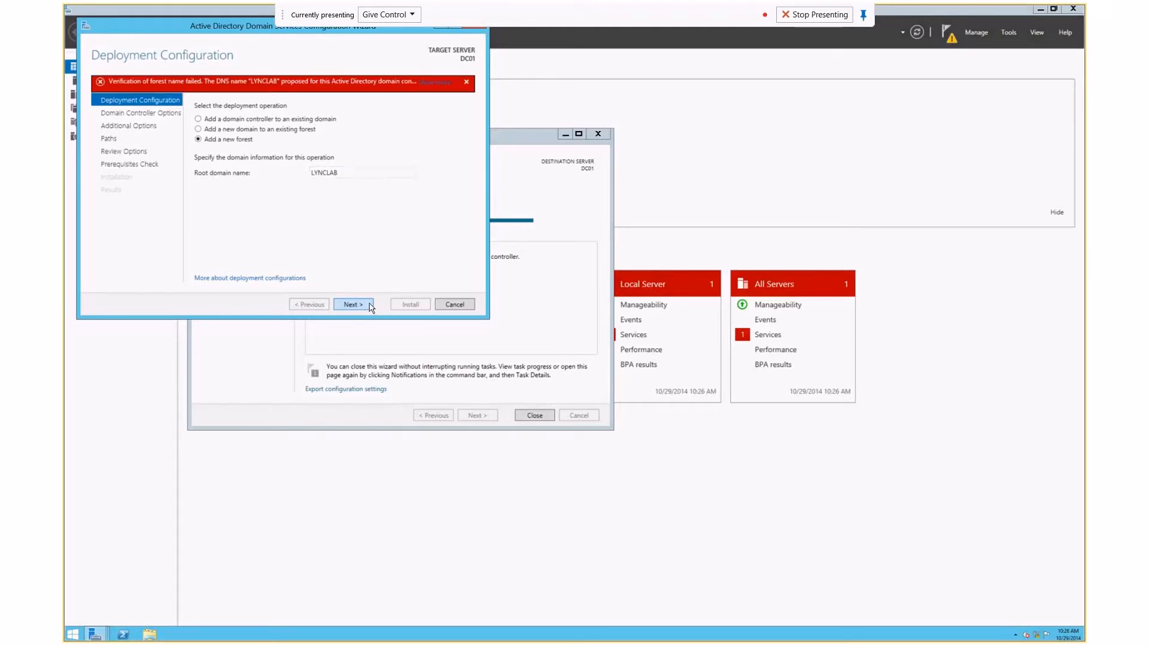
Change the new forest's root domain name to LYNCLAB.LOCAL and continue to the domain controller options
double_click(368, 173)
left_click(367, 172)
type(".loc")
key("BackSpace")
key("BackSpace")
key("BackSpace")
key("BackSpace")
type(".LOCAL")
left_click(357, 308)
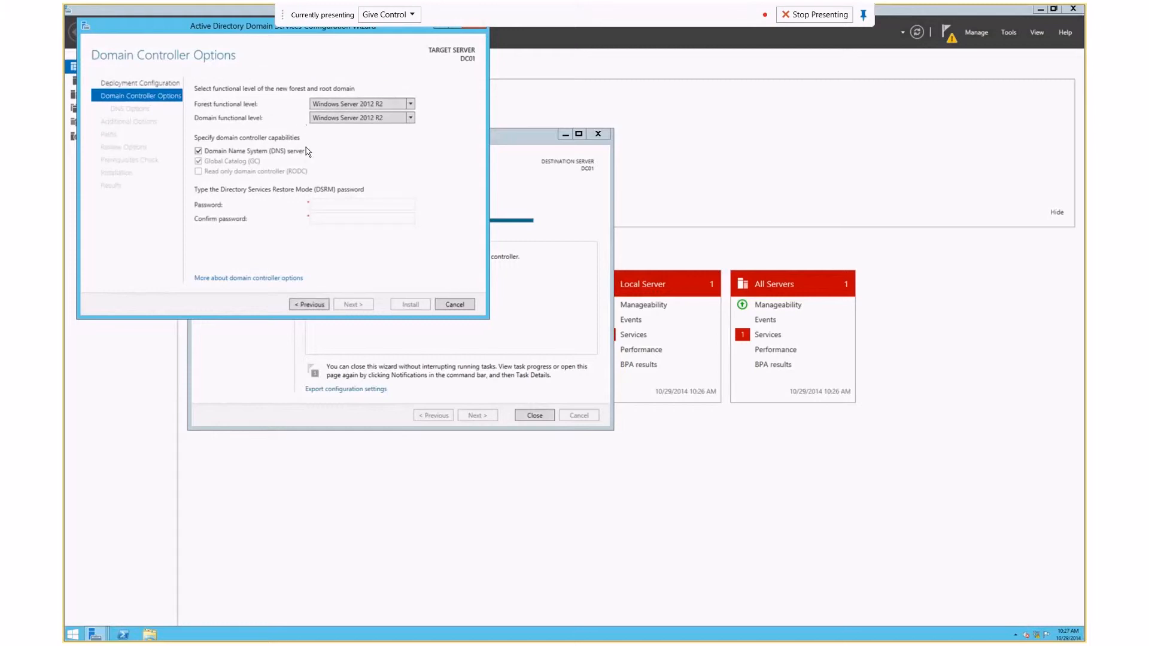
Enter and confirm the Directory Services Restore Mode password, keeping the default functional levels and DNS server capability
left_click(351, 203)
type("••••••••")
key("Tab")
type("••••••••")
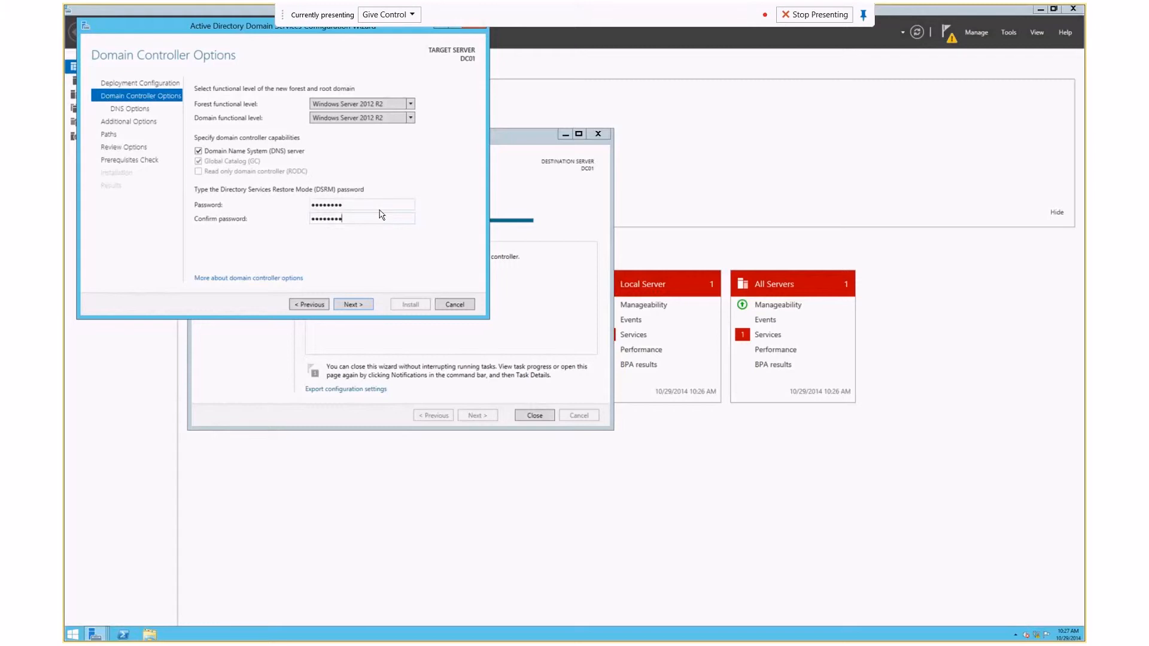
left_click(368, 307)
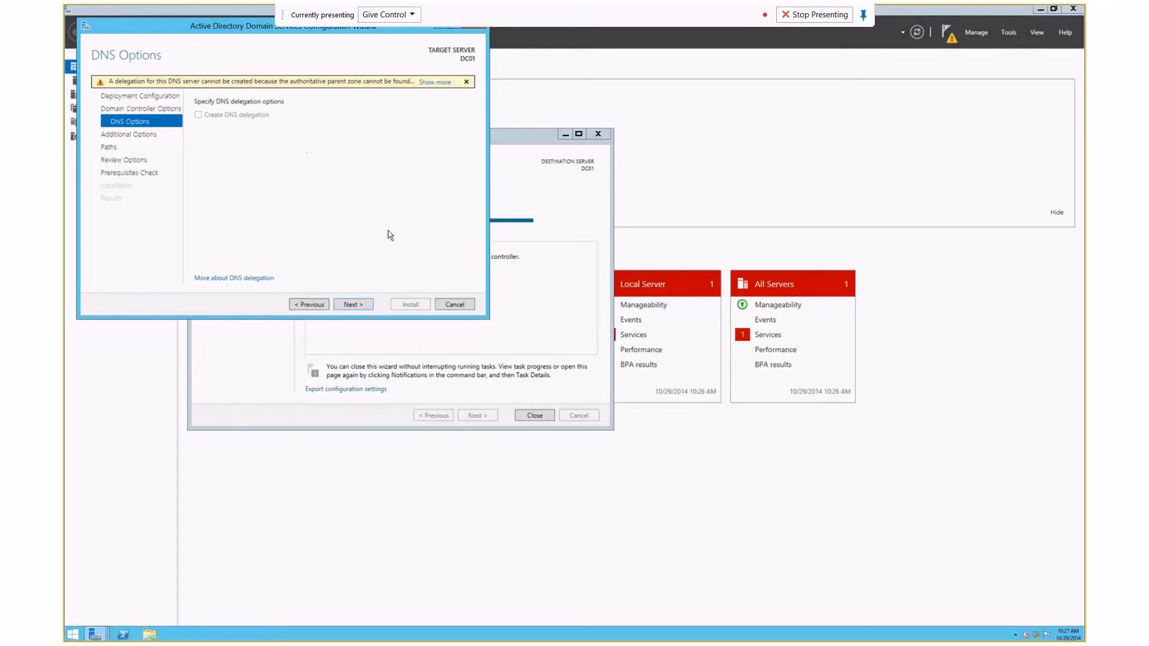
Accept the default DNS options, NetBIOS domain name, and database, log and SYSVOL folders, continuing to the options review
left_click(360, 307)
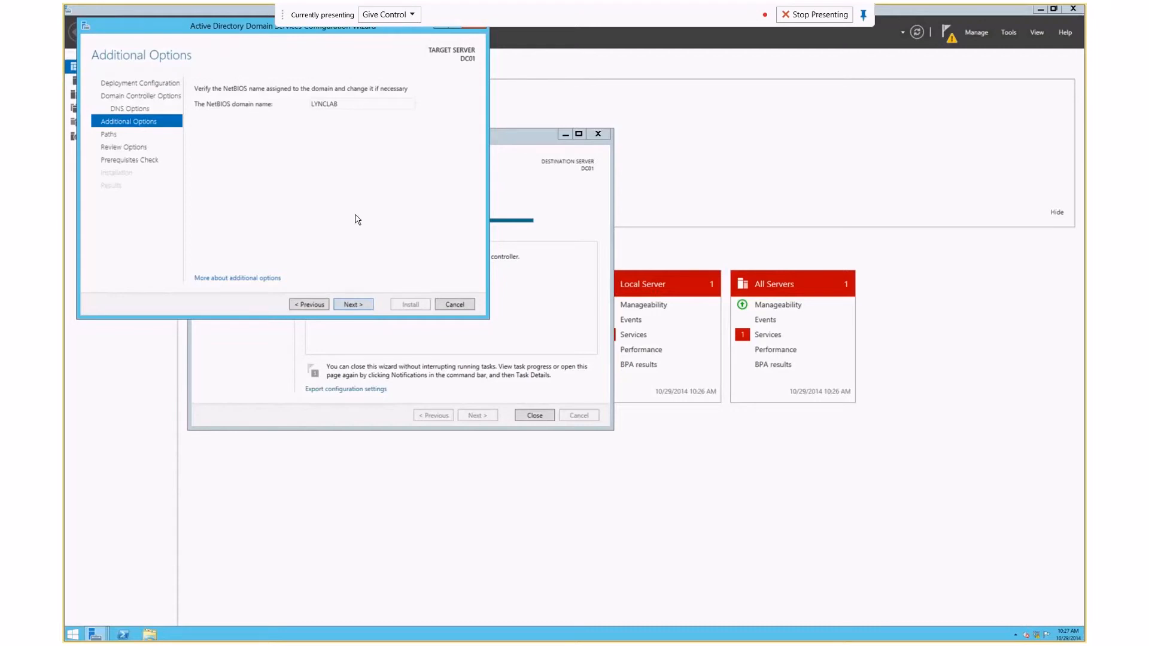
left_click(364, 305)
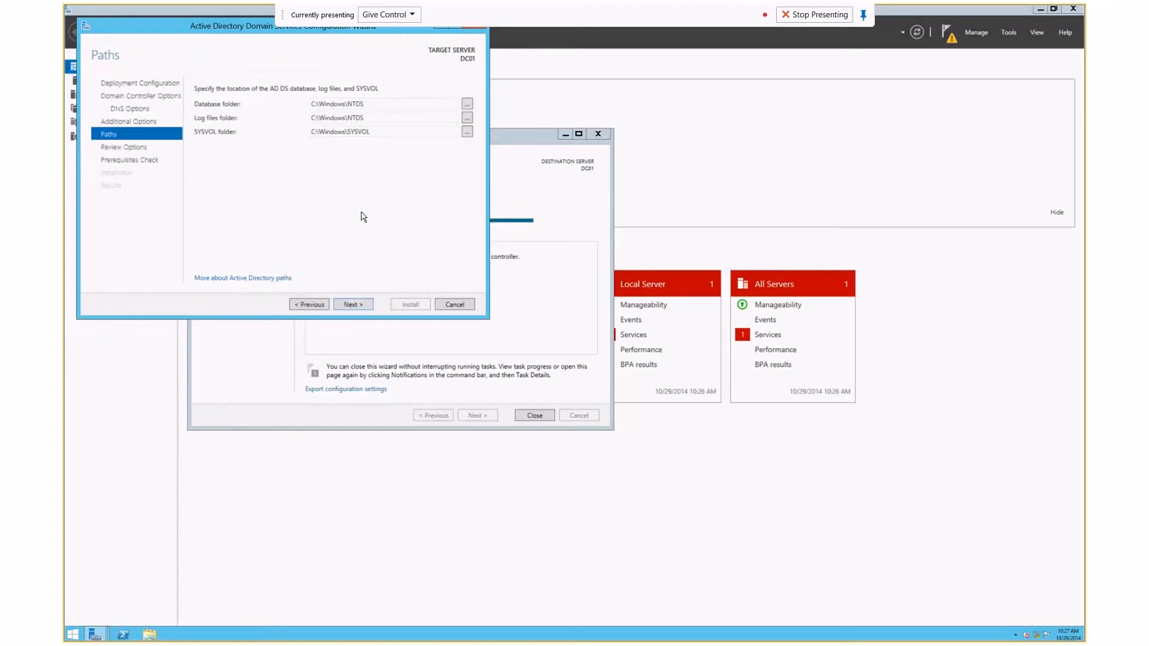
left_click(353, 306)
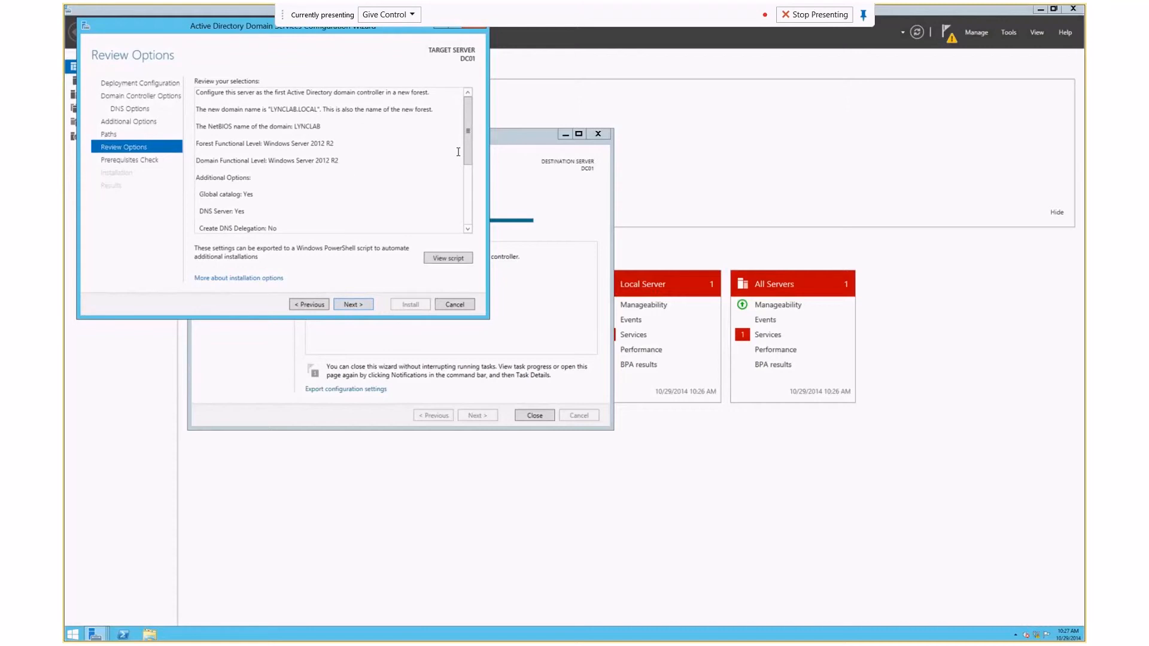
Review the domain controller settings, run the prerequisites check, and install to promote the server
left_click_drag(468, 153, 479, 220)
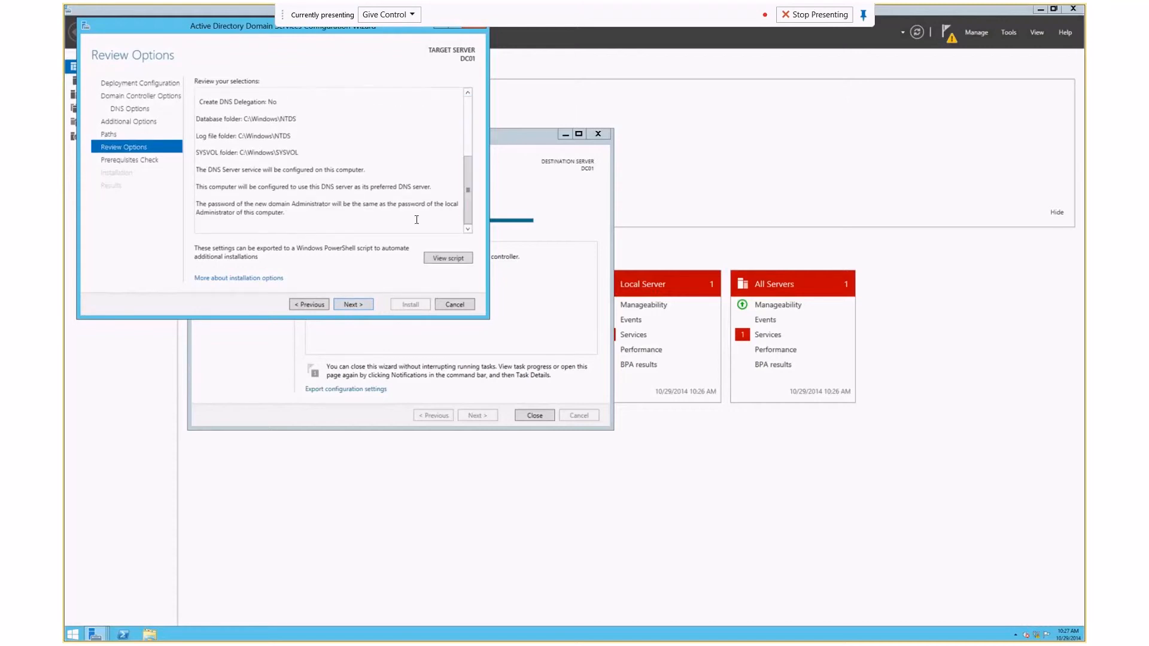
left_click(353, 304)
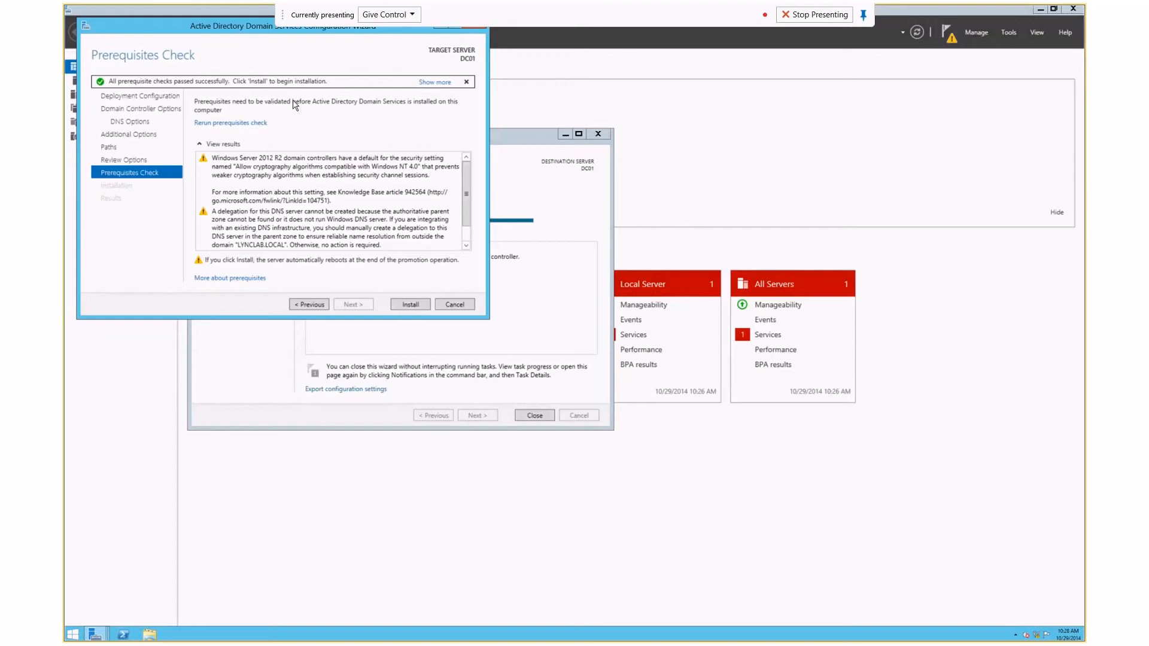
left_click(413, 305)
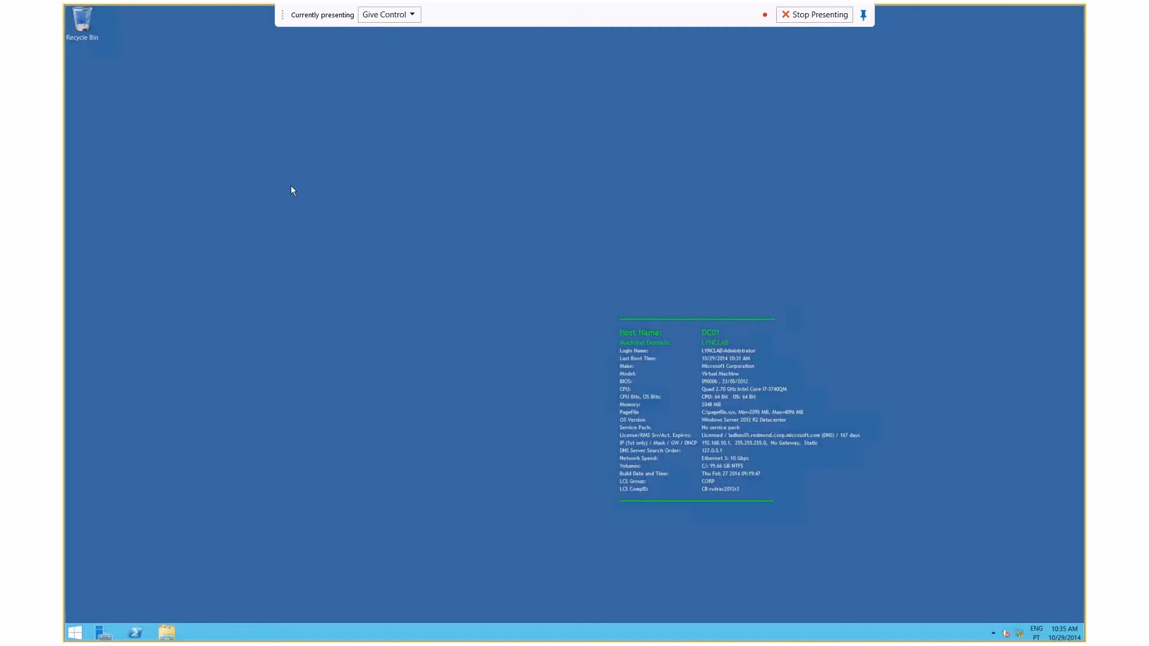
left_click(84, 631)
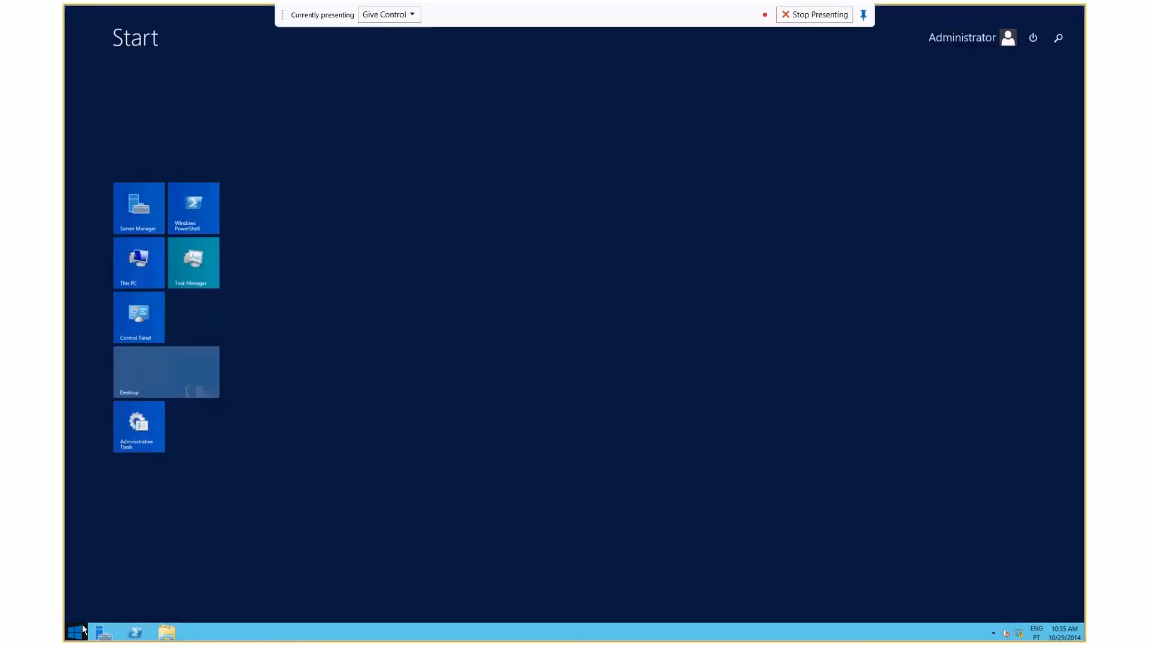
left_click(162, 375)
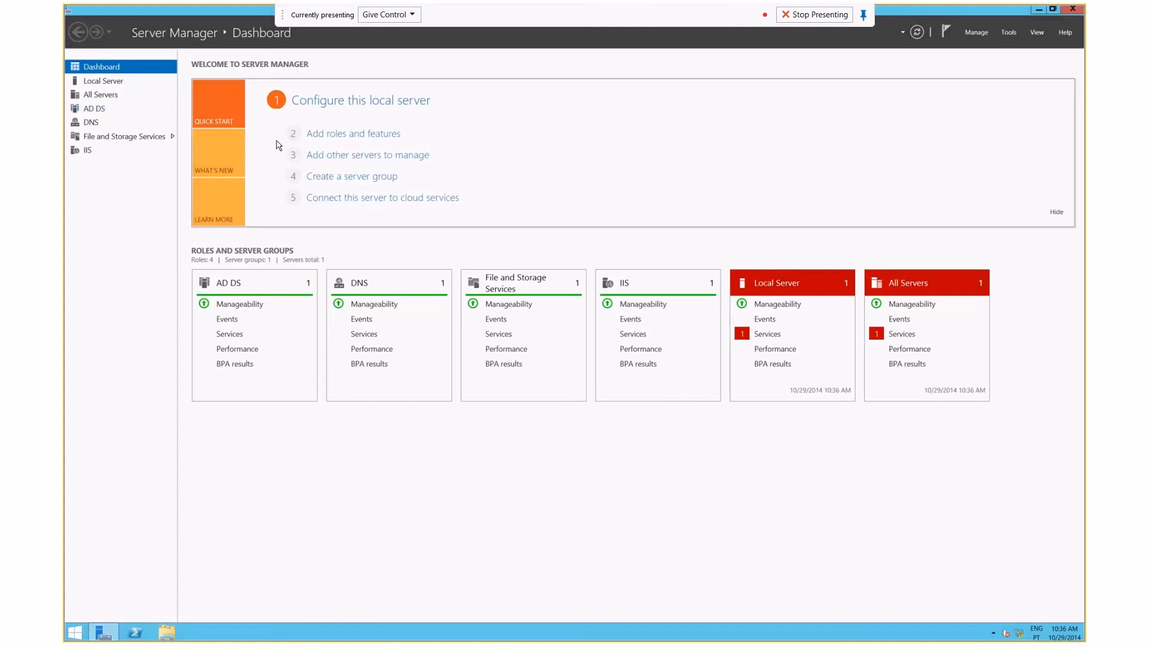
Start a role-based installation on DC01.LYNCLAB.LOCAL and select the Active Directory Certificate Services role
left_click(379, 134)
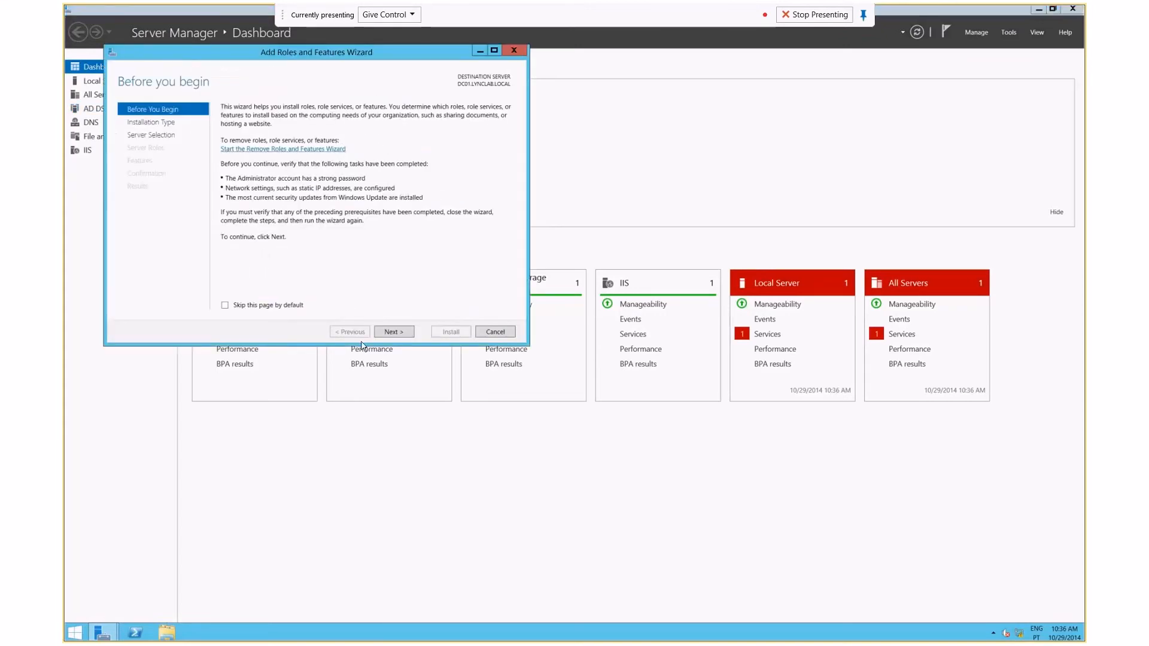
left_click(397, 333)
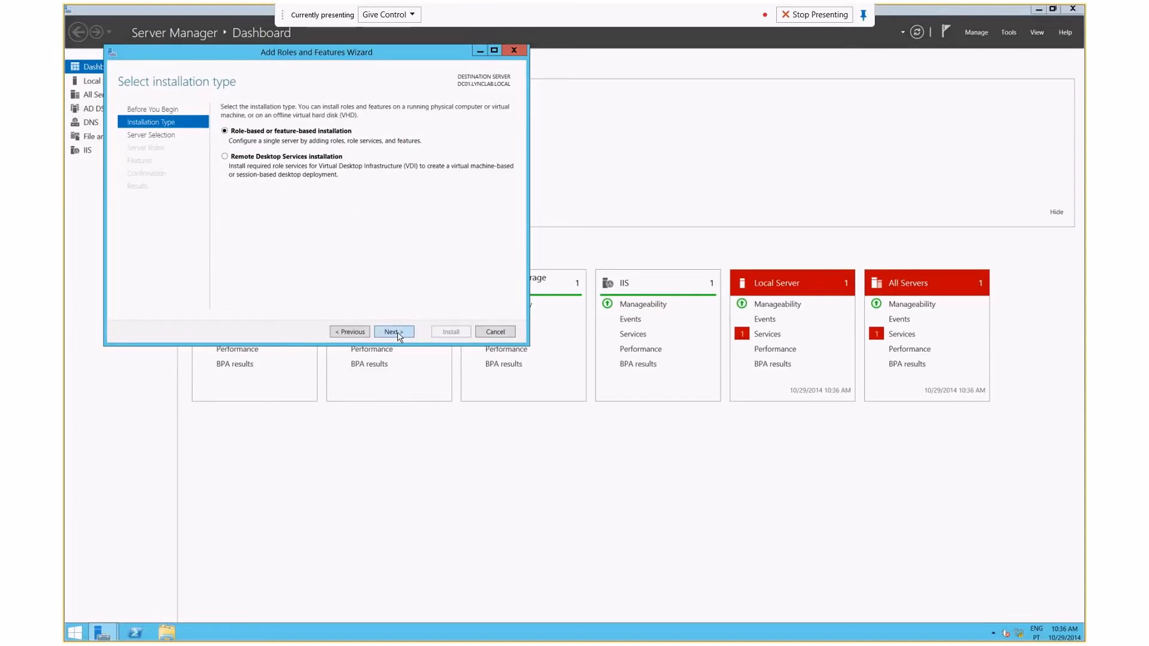
left_click(398, 334)
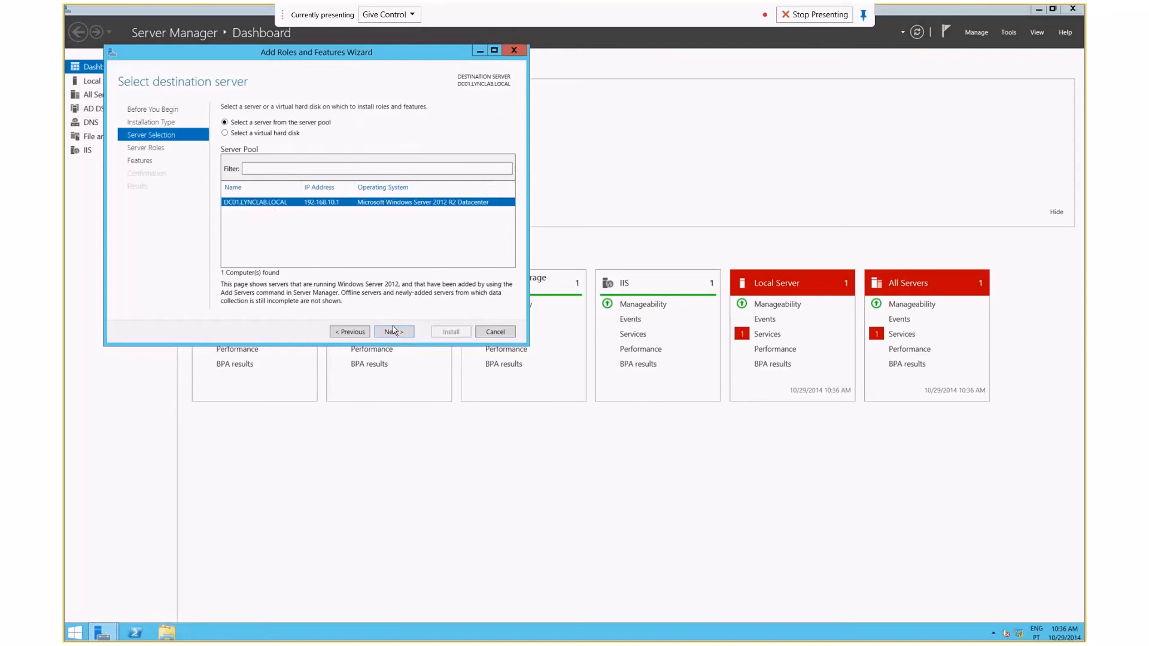
left_click(393, 332)
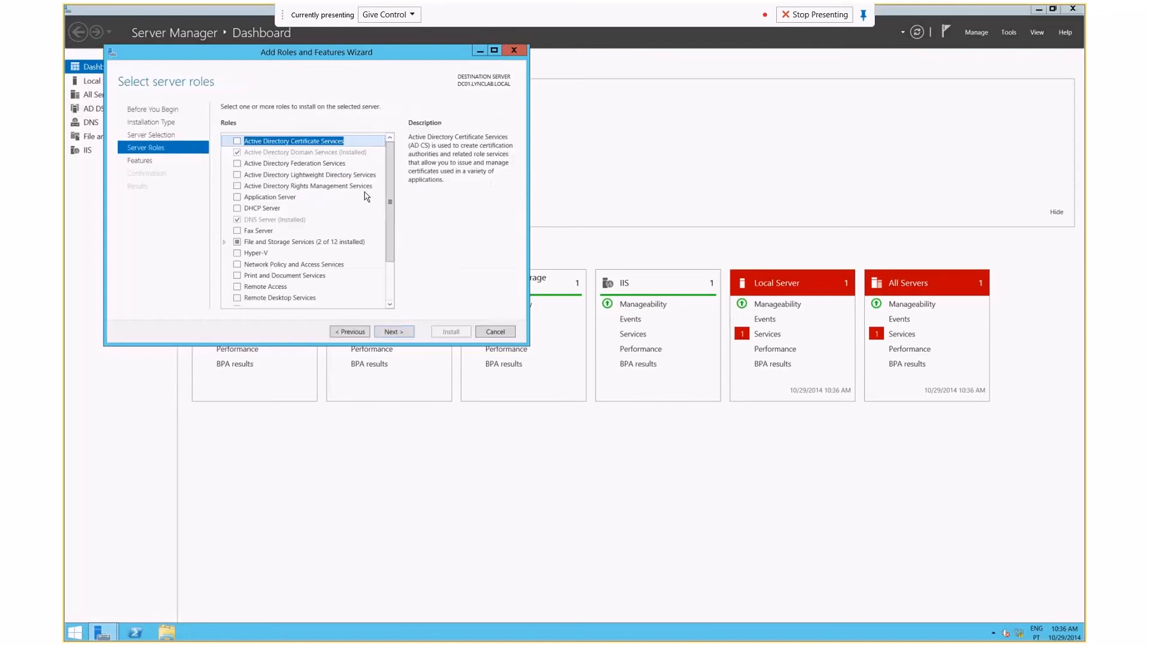
left_click(238, 142)
left_click(400, 332)
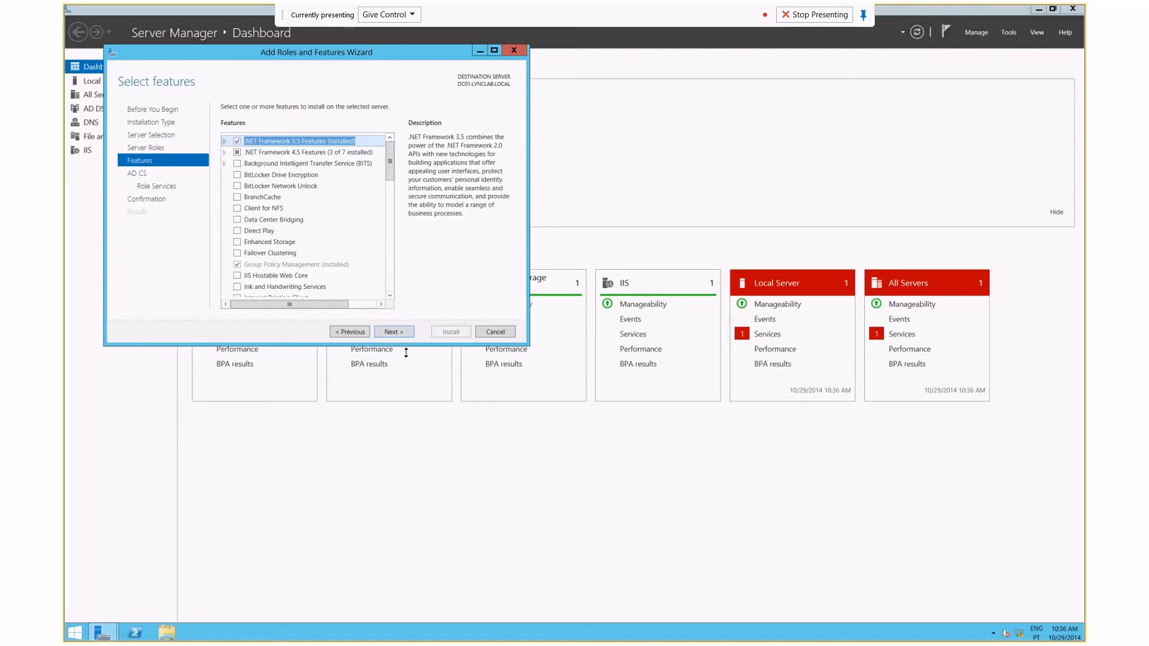
Keep the default features and select the Certification Authority and Certificate Enrollment Web Service role services, adding the required features
left_click(403, 333)
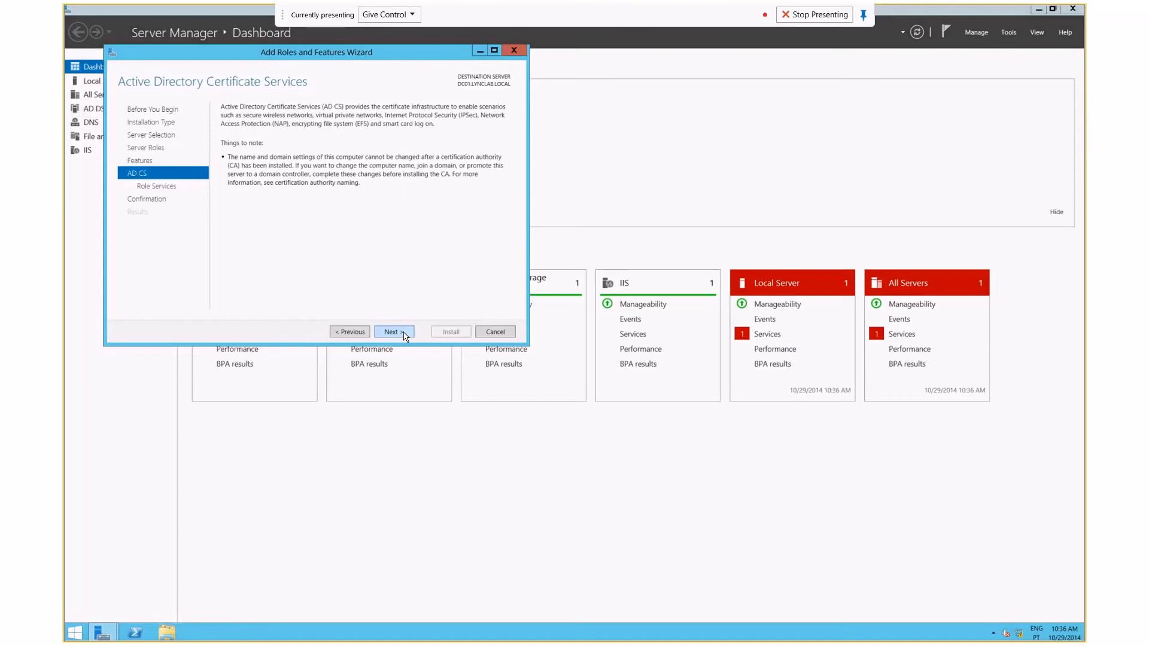
left_click(404, 336)
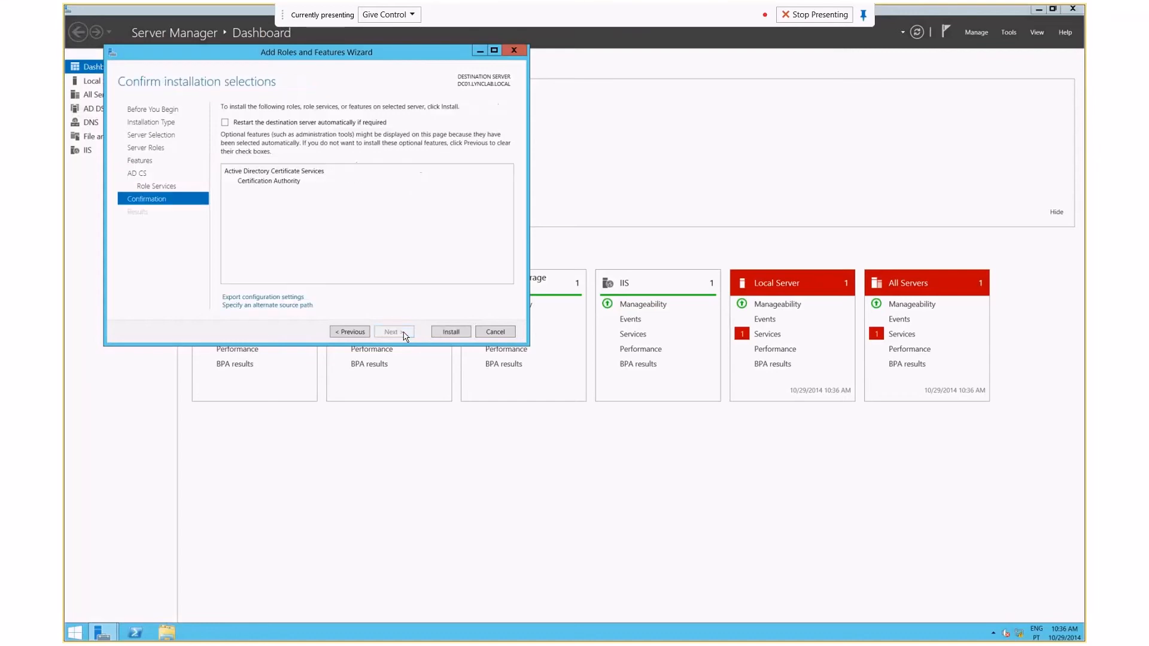
left_click(358, 333)
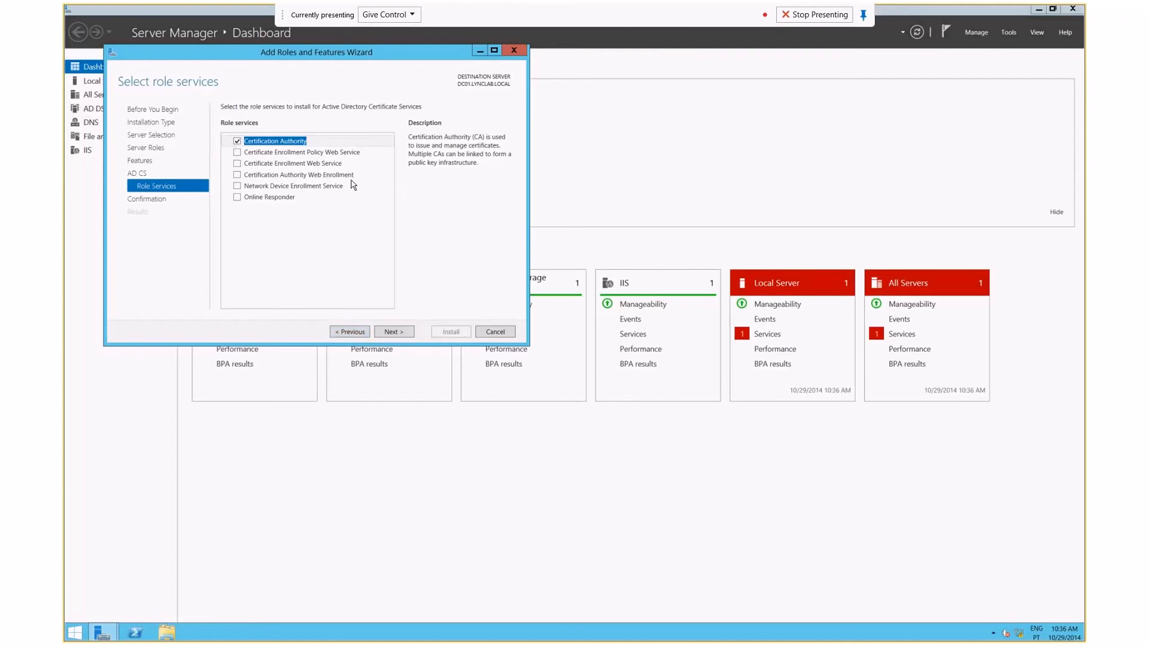
left_click(239, 164)
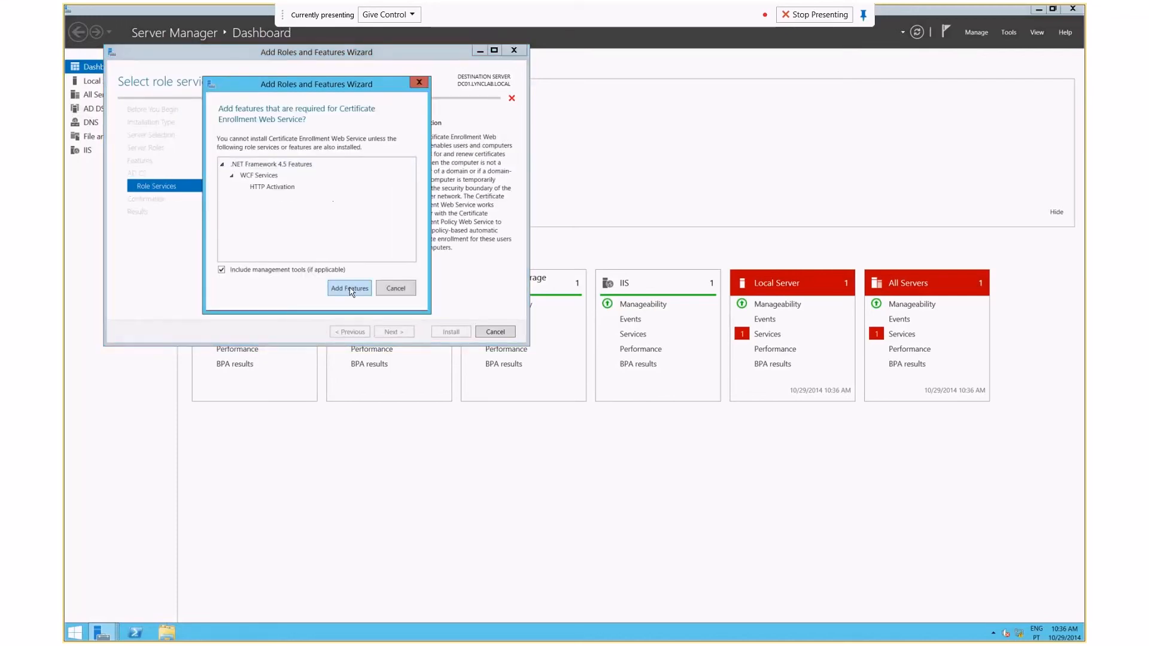
left_click(350, 290)
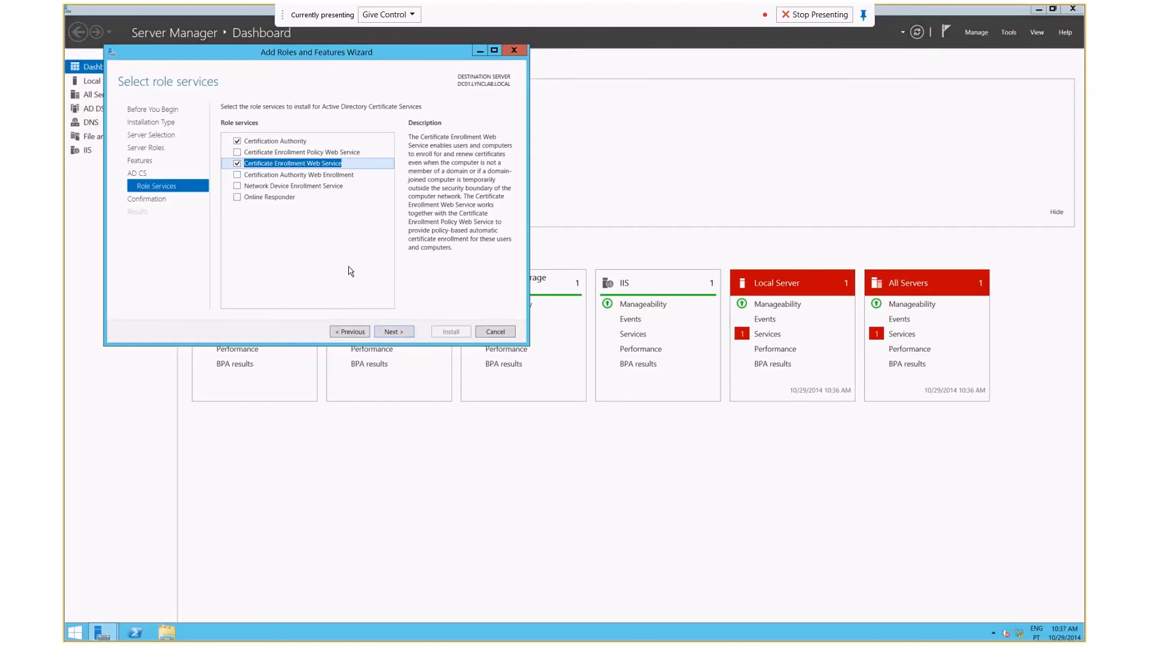
left_click(396, 332)
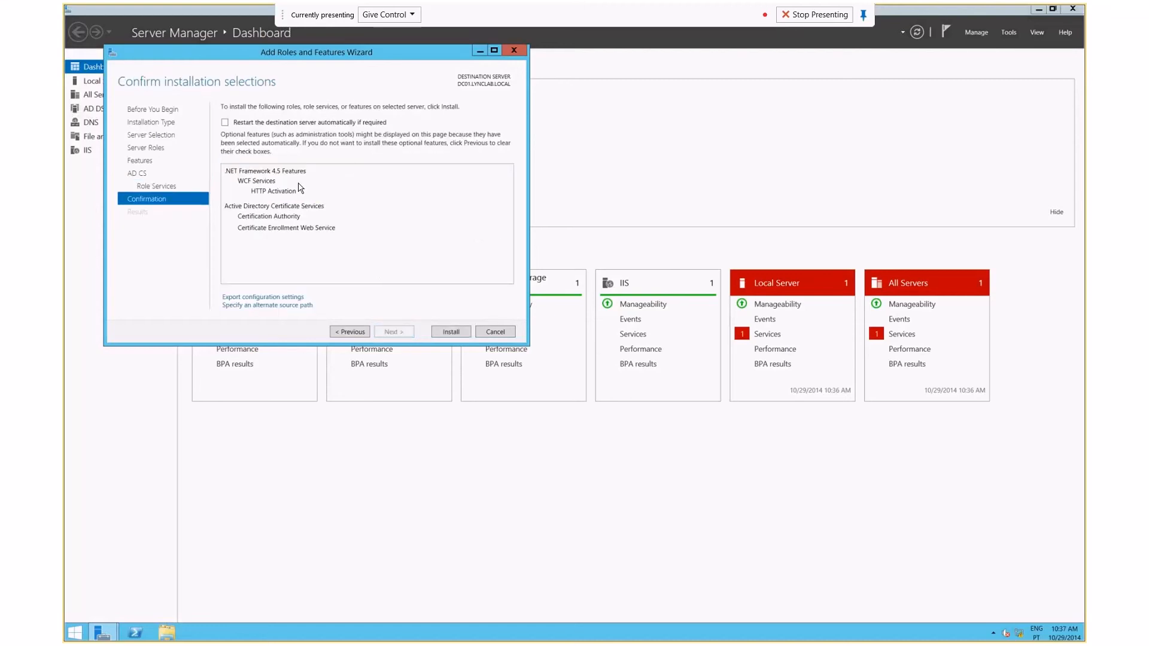
Allow the destination server to restart automatically if required and install the selected certificate services
left_click(225, 122)
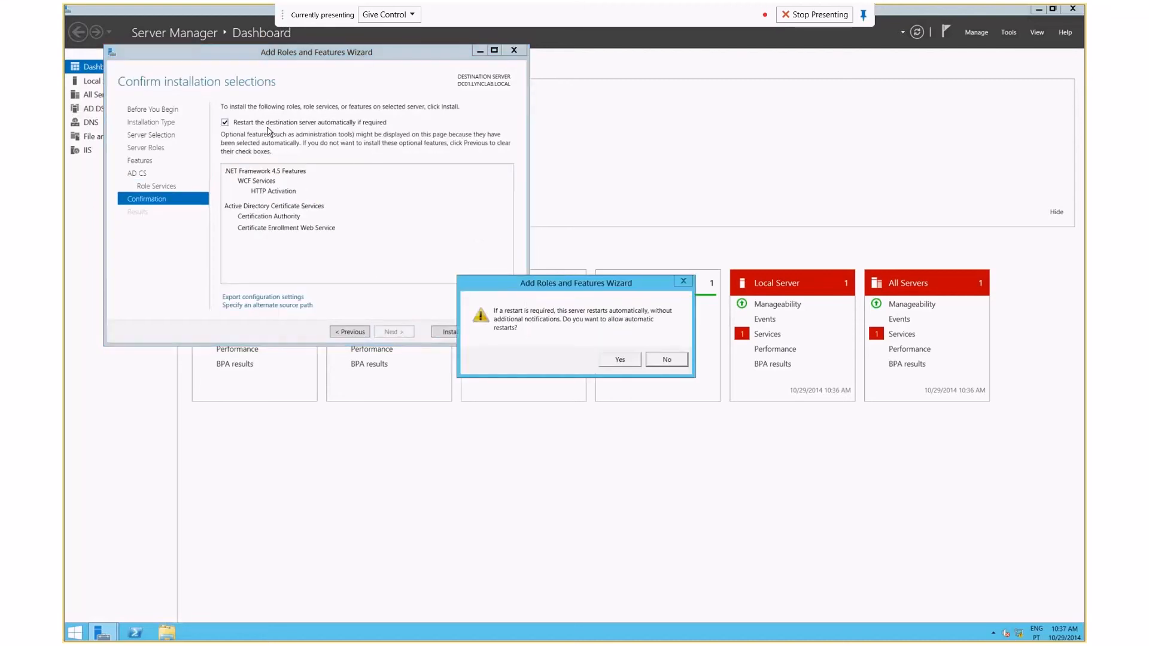
left_click(619, 359)
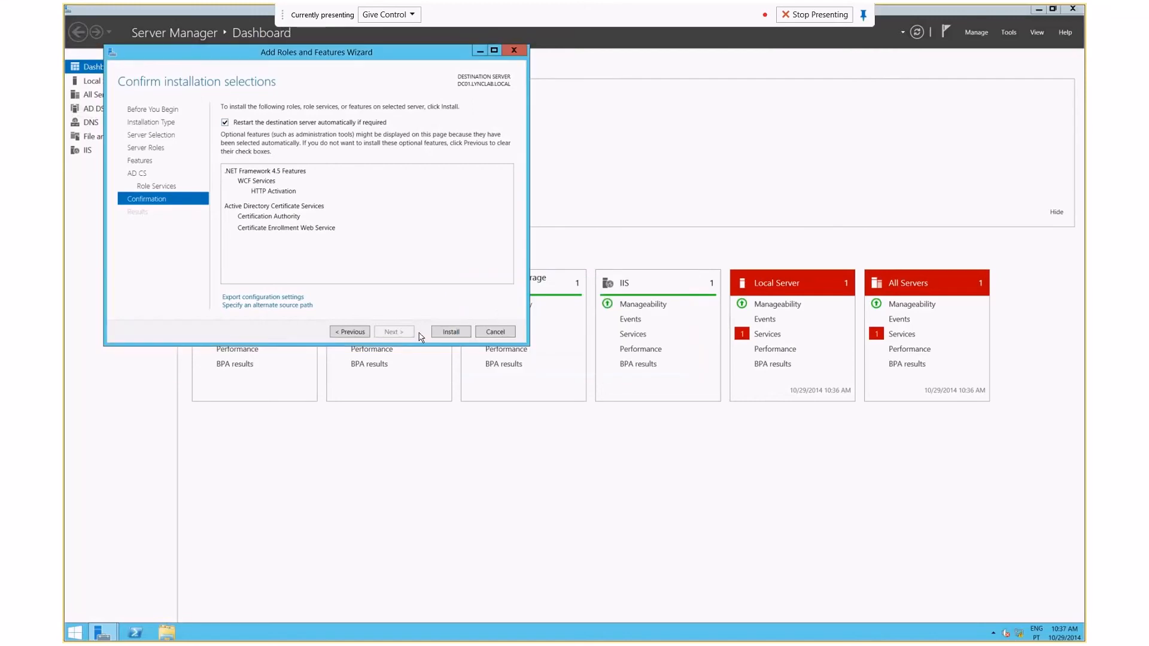
left_click(450, 333)
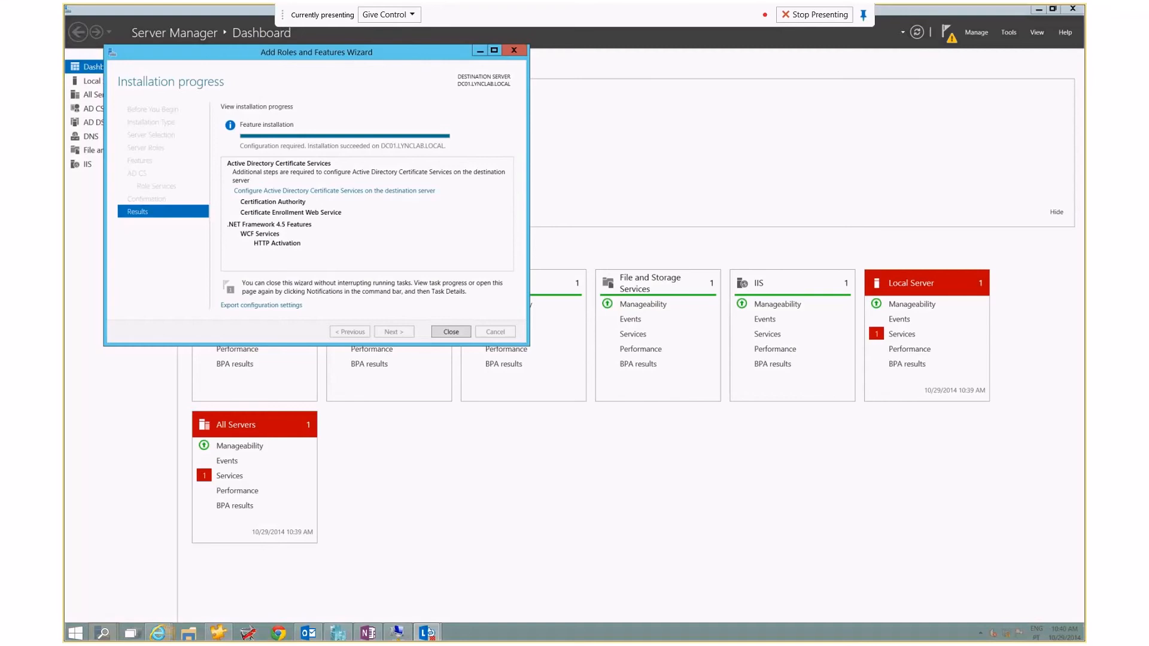
Start configuring Active Directory Certificate Services with the current credentials, choosing only the Certification Authority role service
left_click(159, 249)
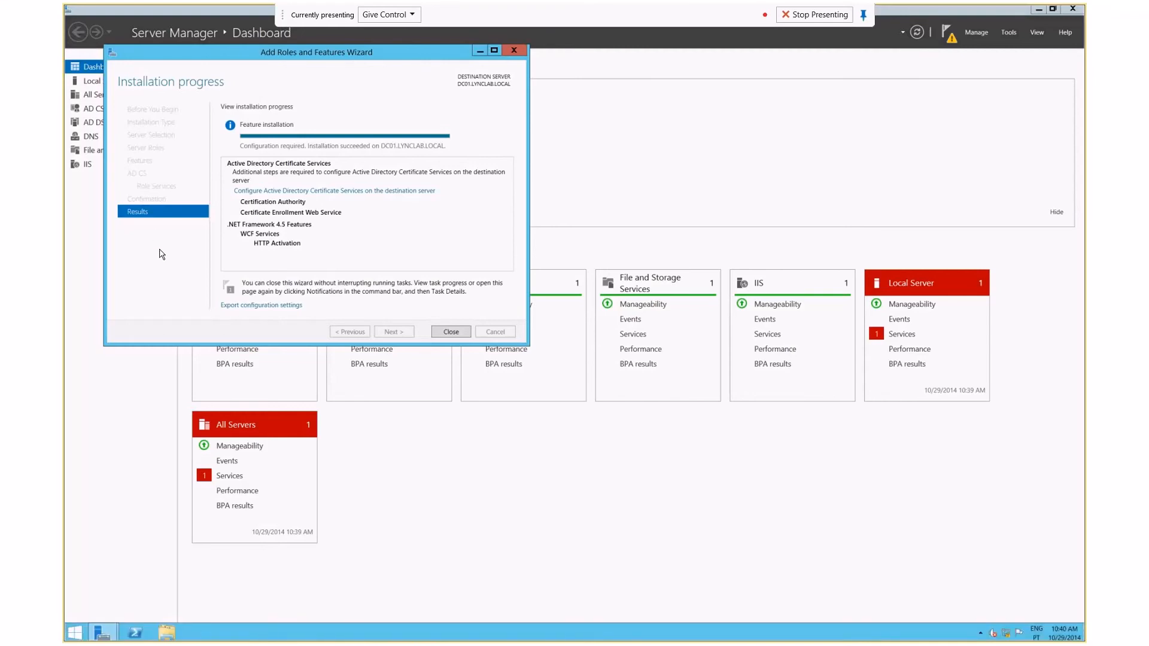
left_click(372, 191)
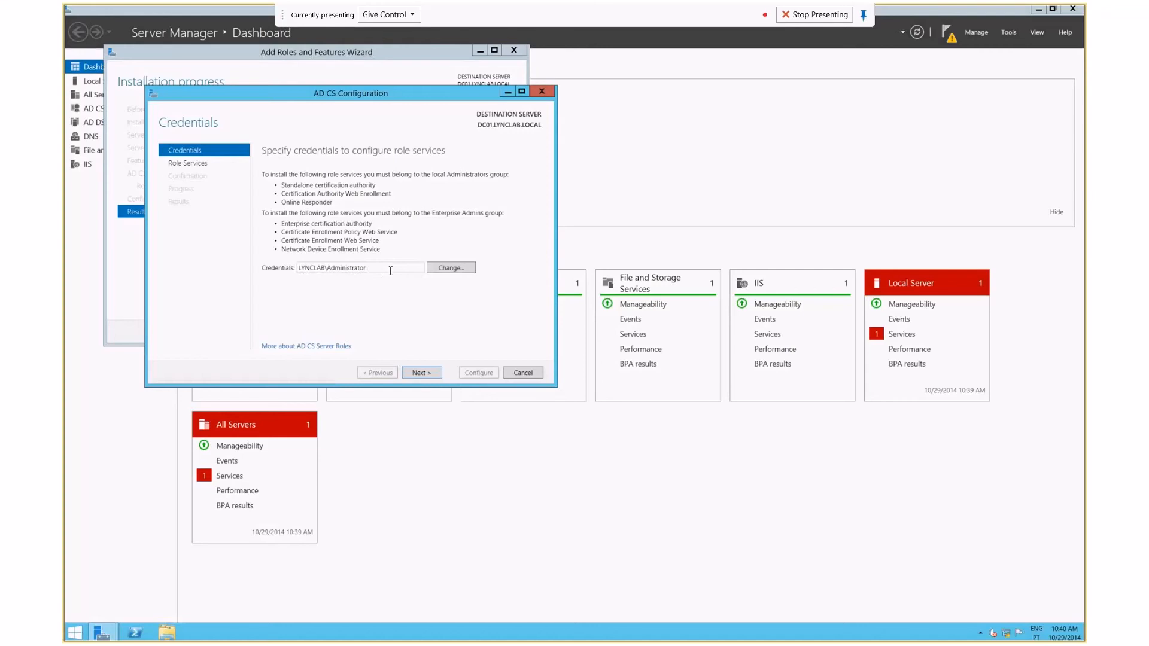
left_click(422, 373)
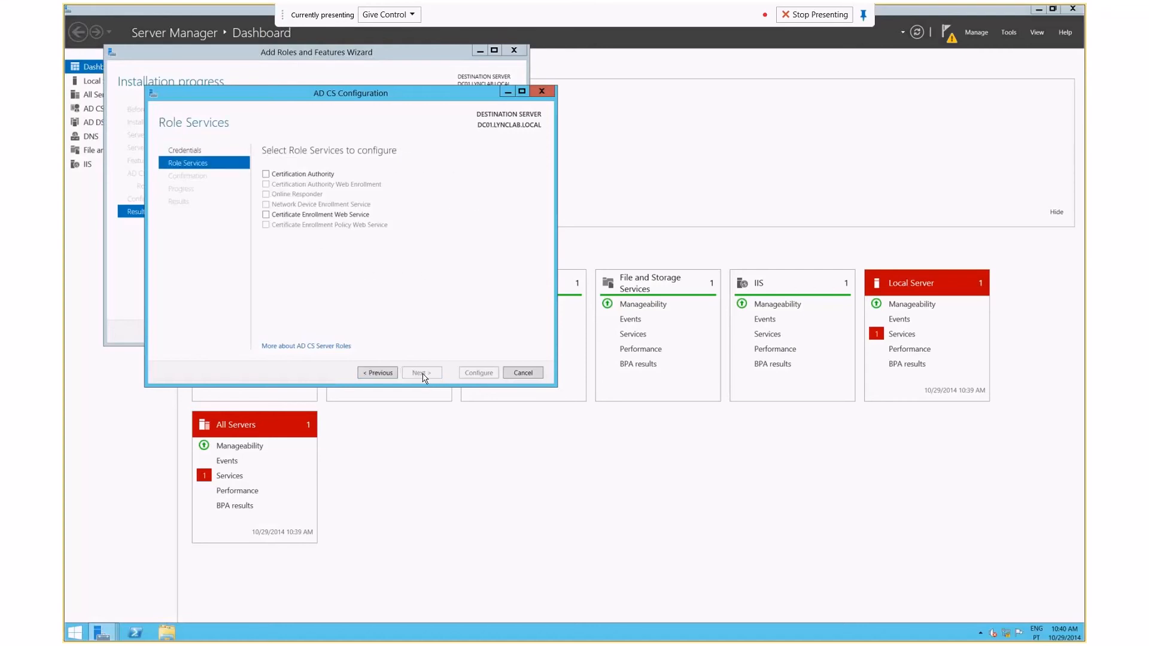
left_click(266, 175)
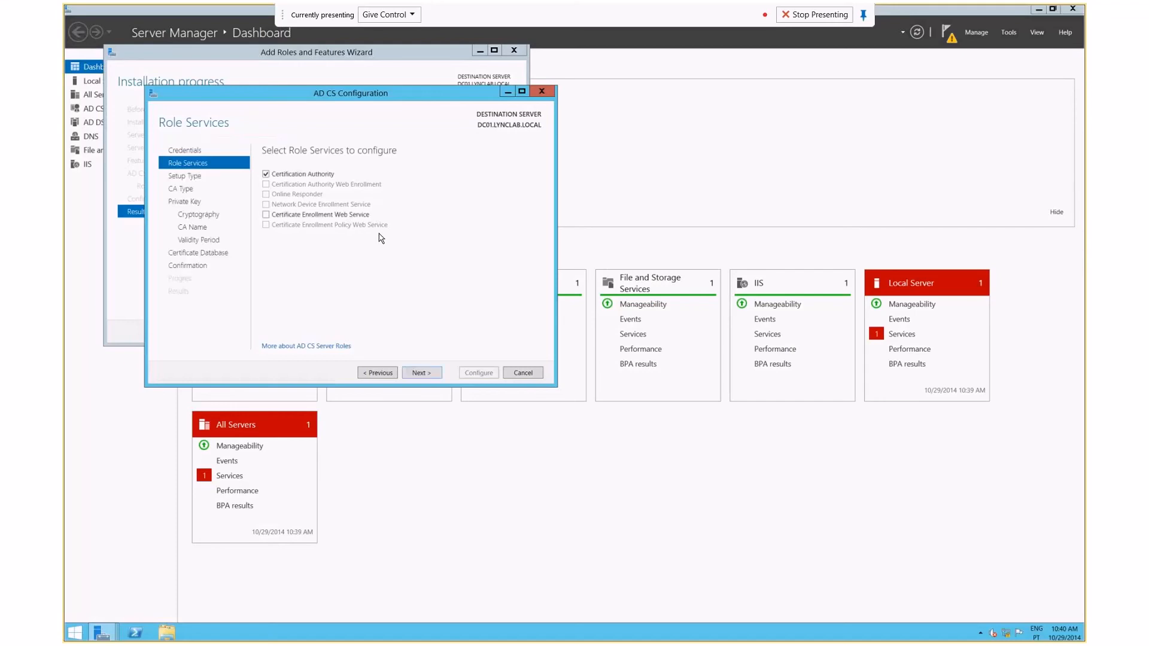
left_click(266, 214)
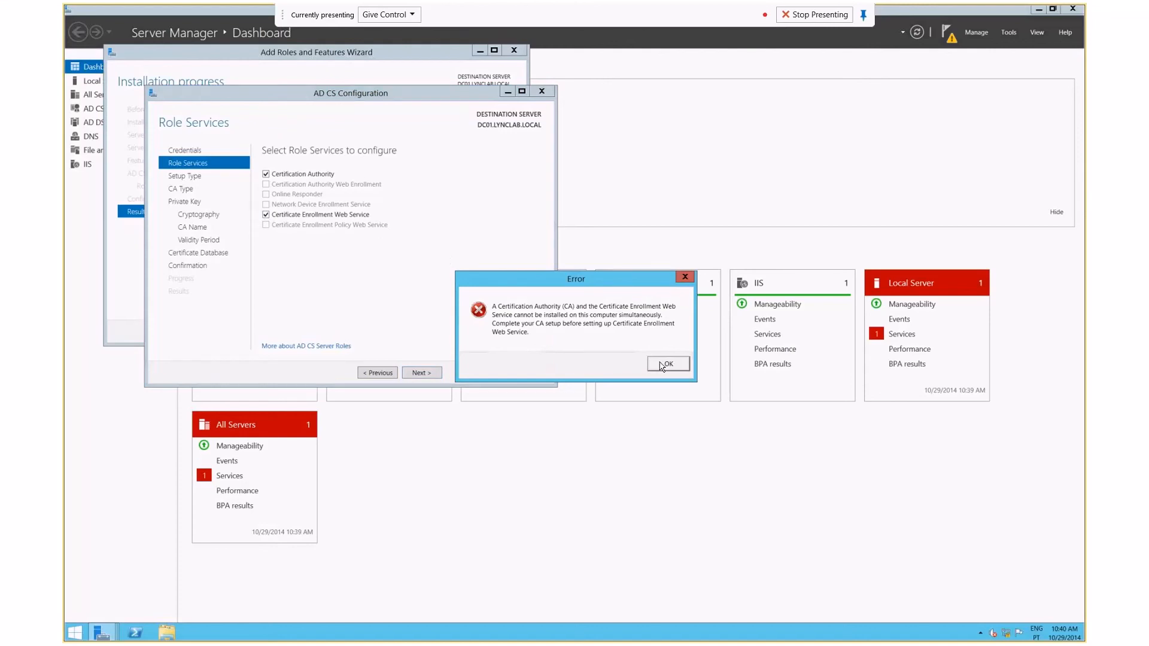
left_click(664, 364)
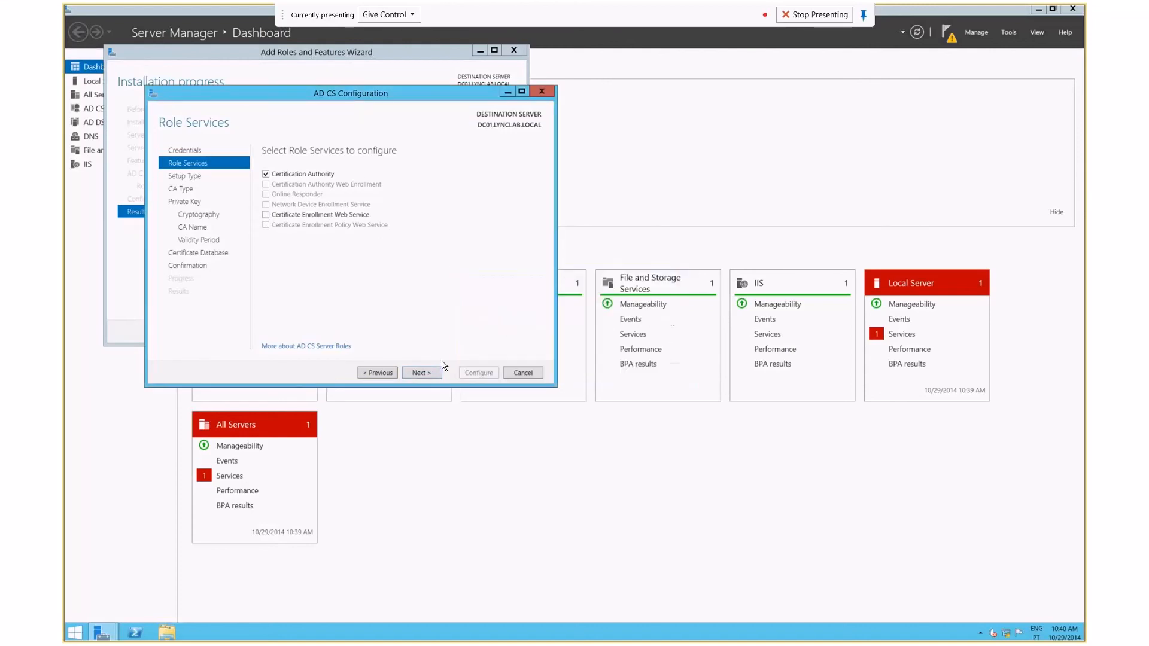
left_click(426, 374)
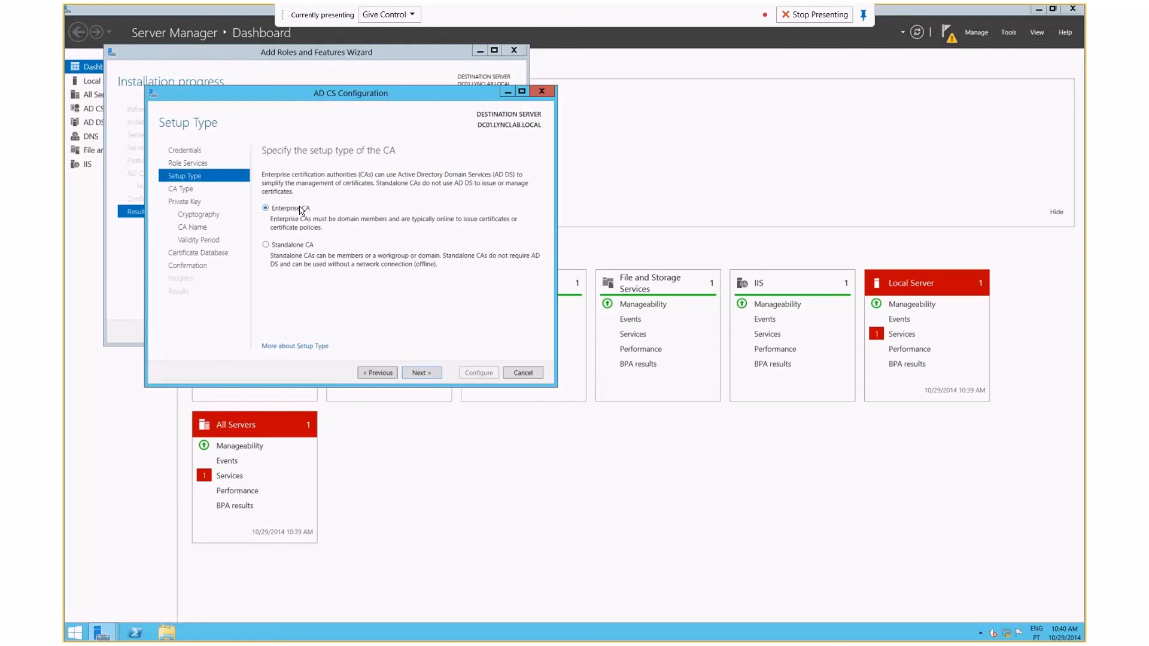
Choose an enterprise root CA with a new private key, keeping the default 2048-bit SHA1 cryptography and common name LYNCLAB-DC01-CA
left_click(427, 375)
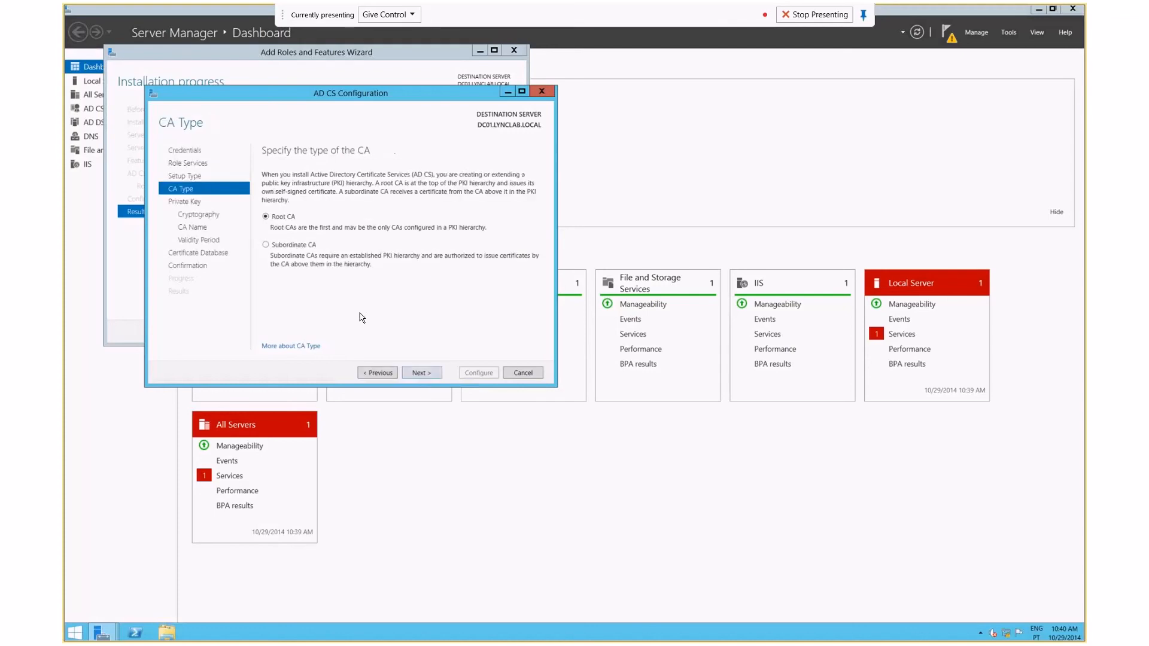
left_click(421, 373)
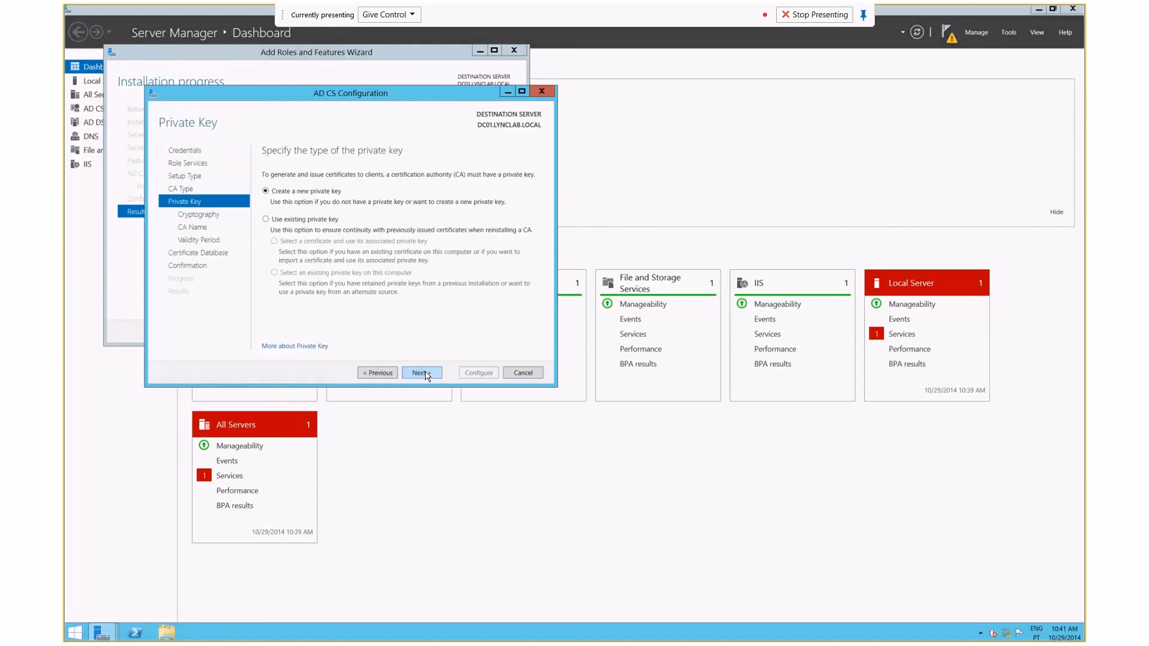
left_click(421, 373)
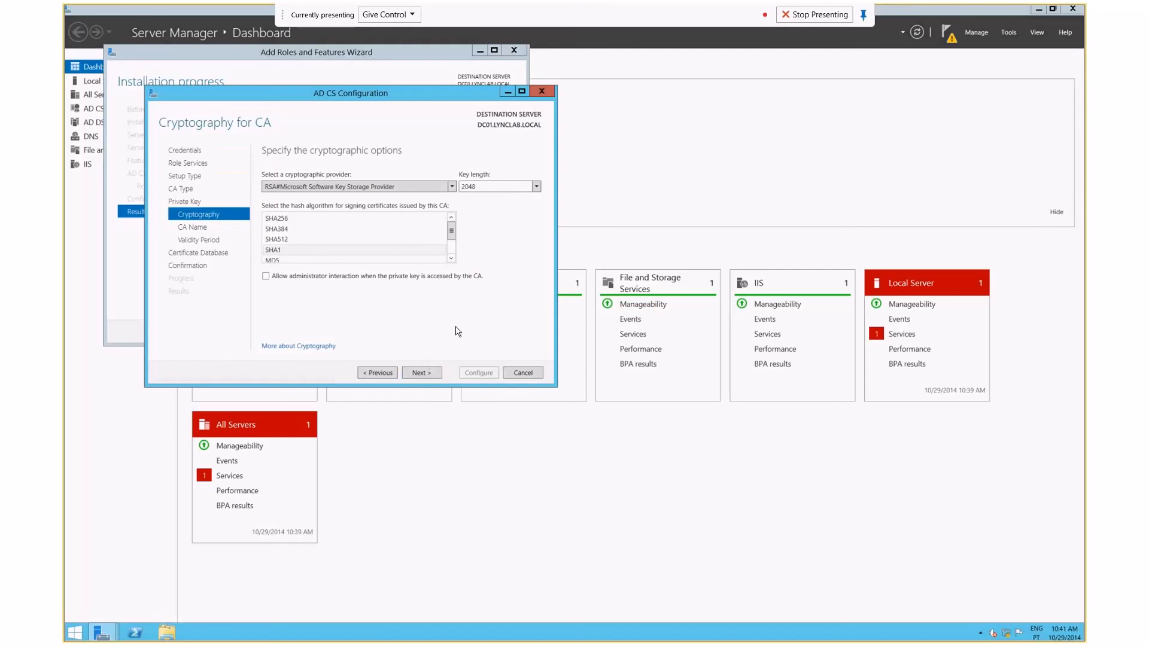
left_click(438, 378)
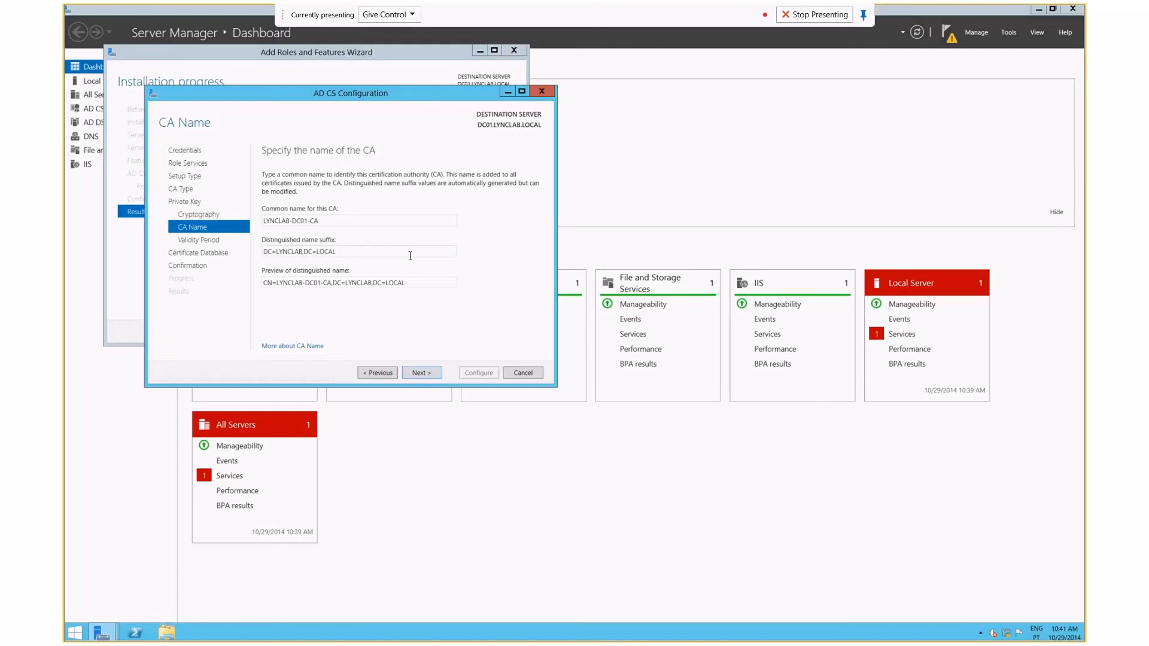
left_click(420, 372)
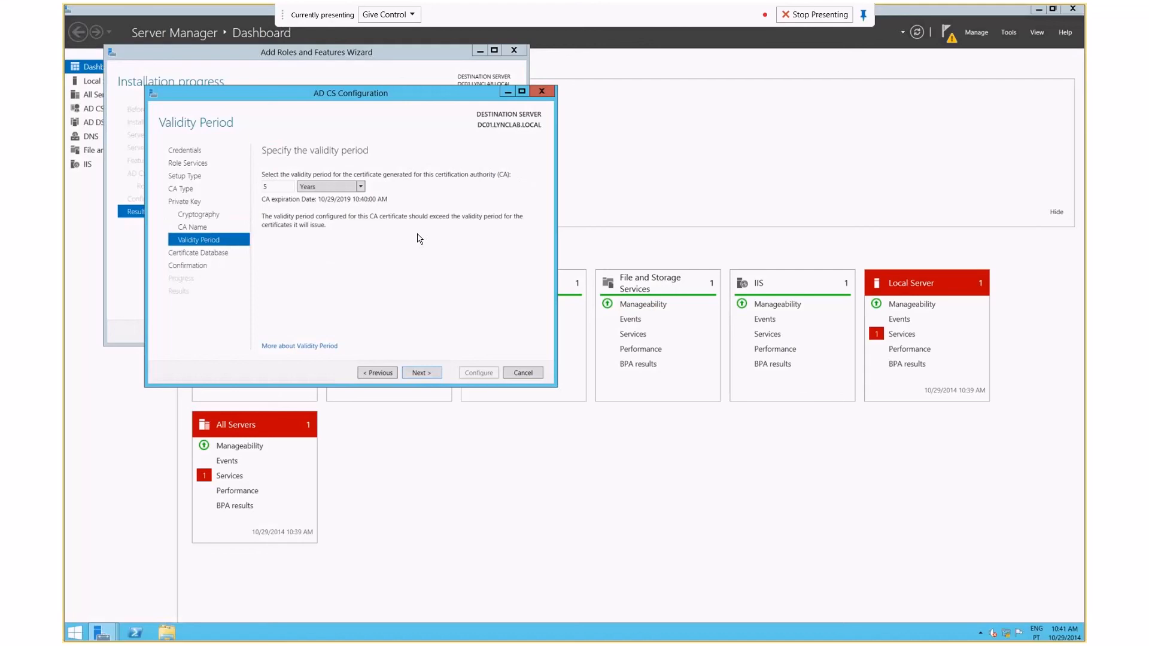
Set the CA certificate's validity period to 2 years and accept the default certificate database locations
left_click(361, 188)
left_click(362, 188)
left_click(282, 185)
key("BackSpace")
type("2")
left_click(425, 373)
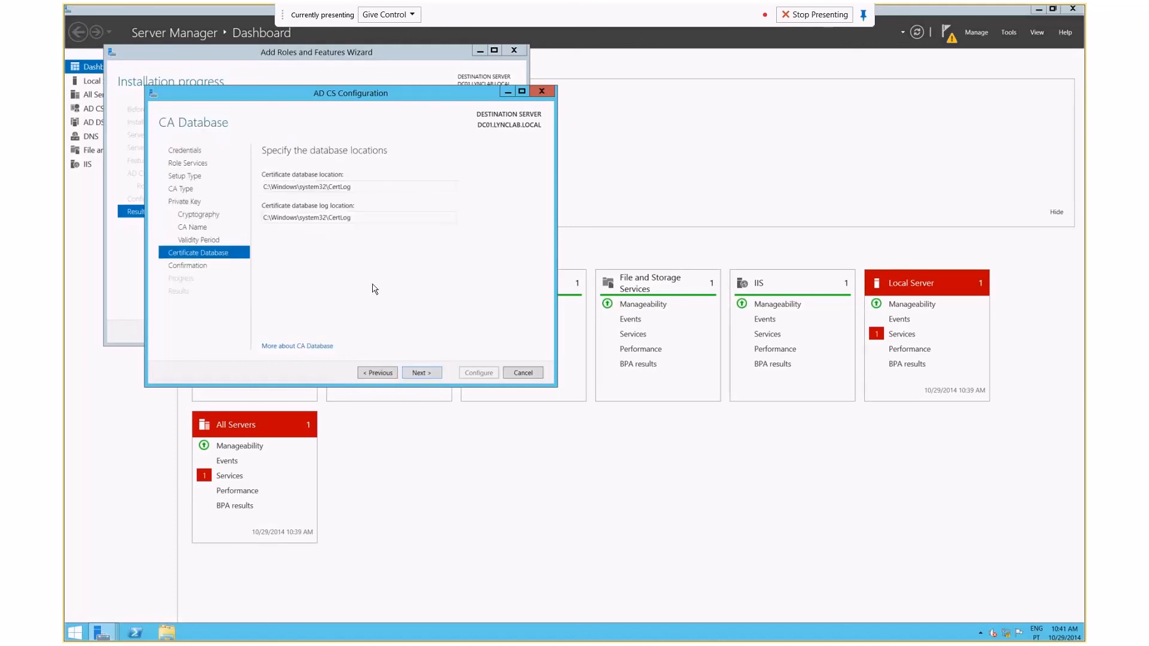
left_click(429, 374)
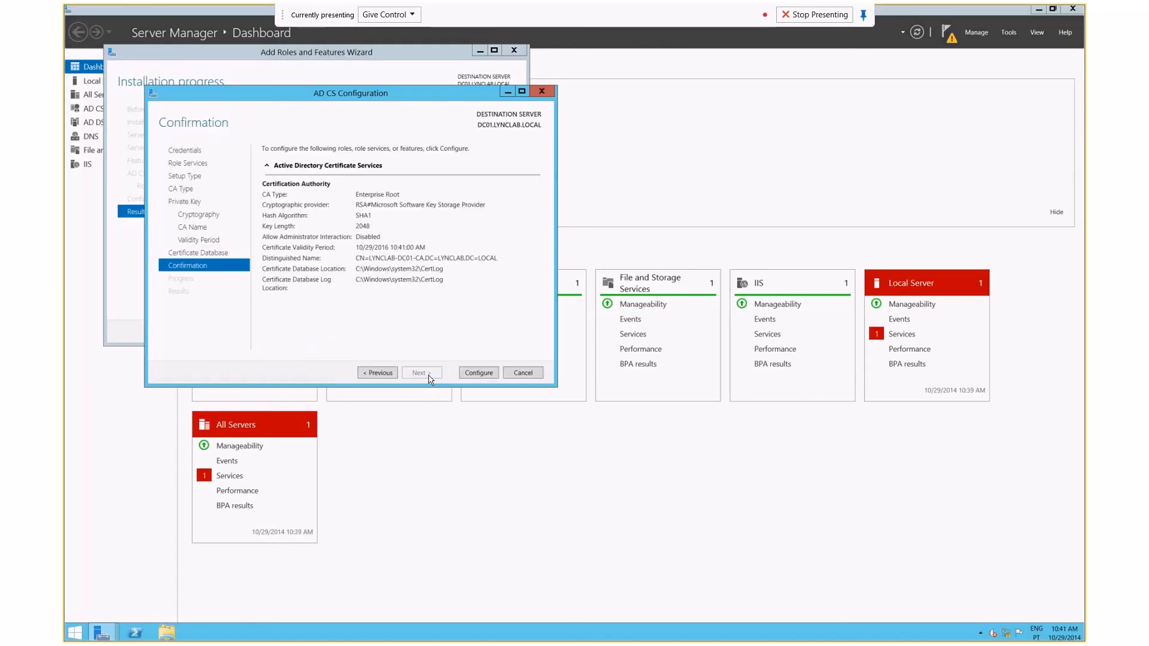
Apply the Certification Authority configuration, decline configuring additional role services, and close the role installation wizard
left_click(479, 373)
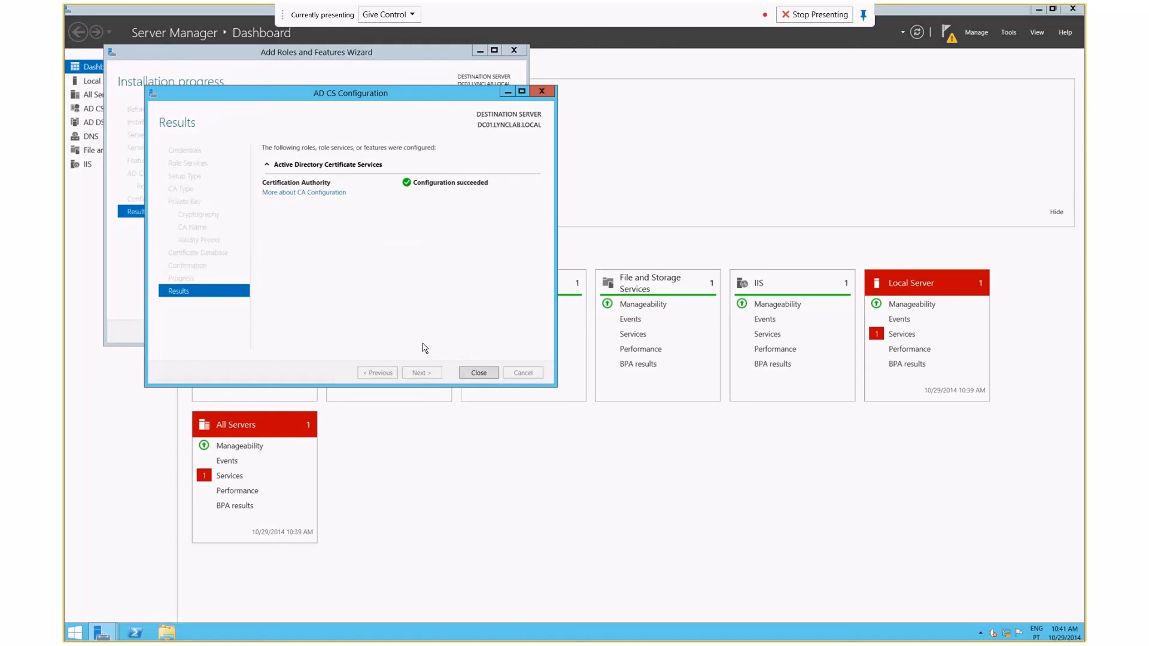
left_click(482, 373)
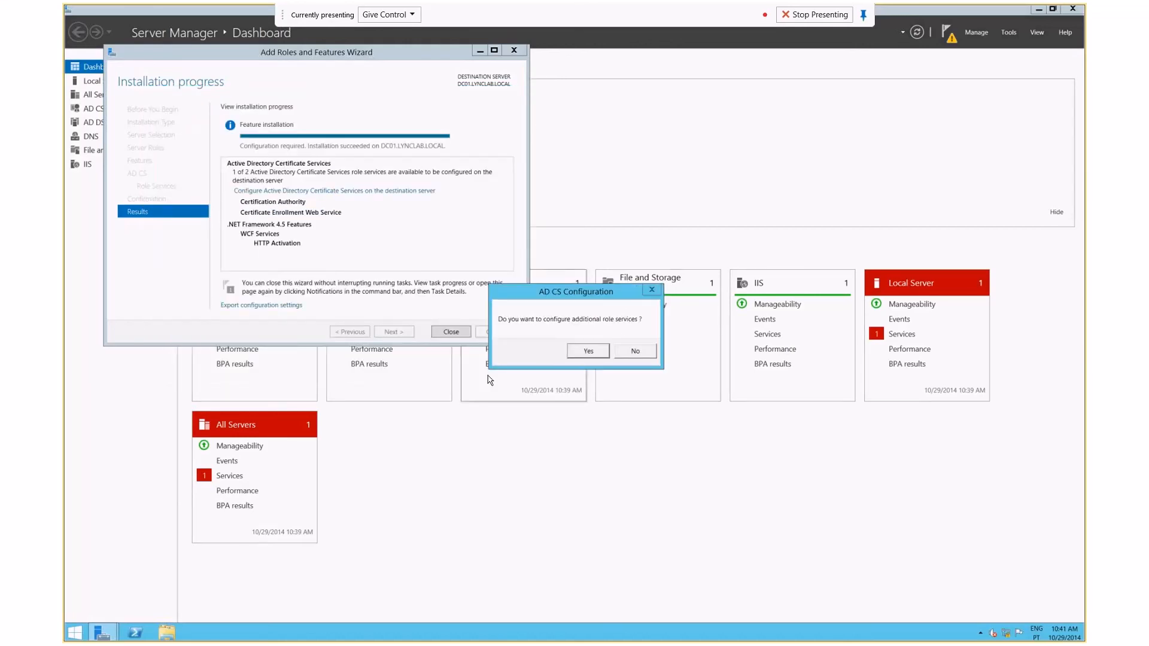
left_click(637, 352)
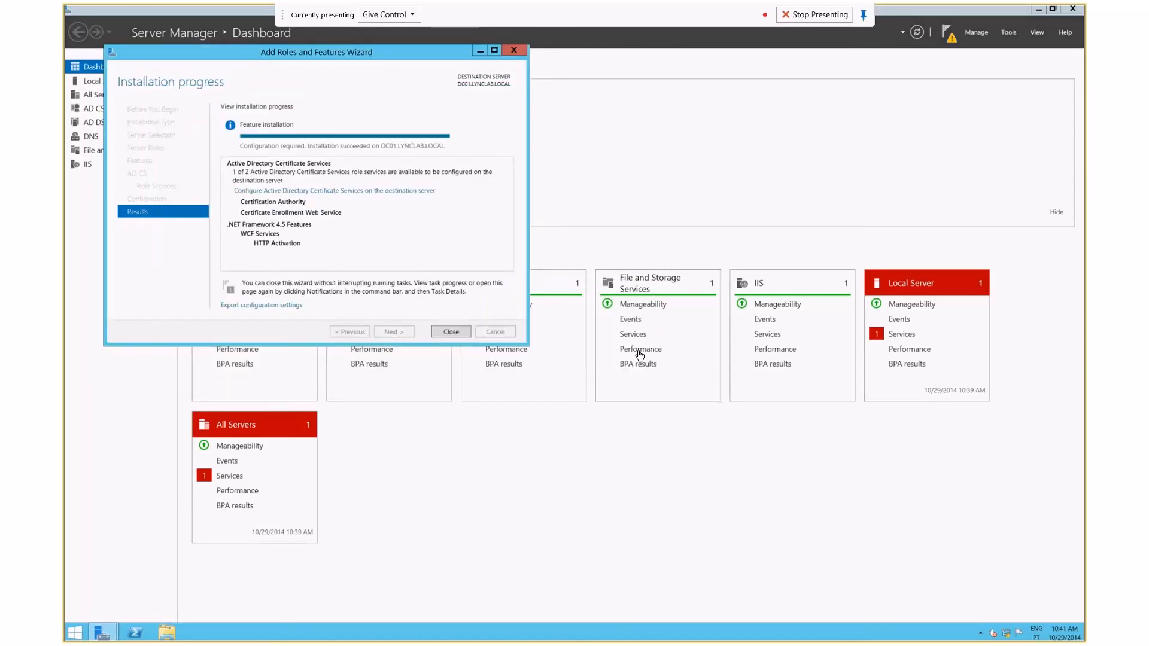
left_click(451, 333)
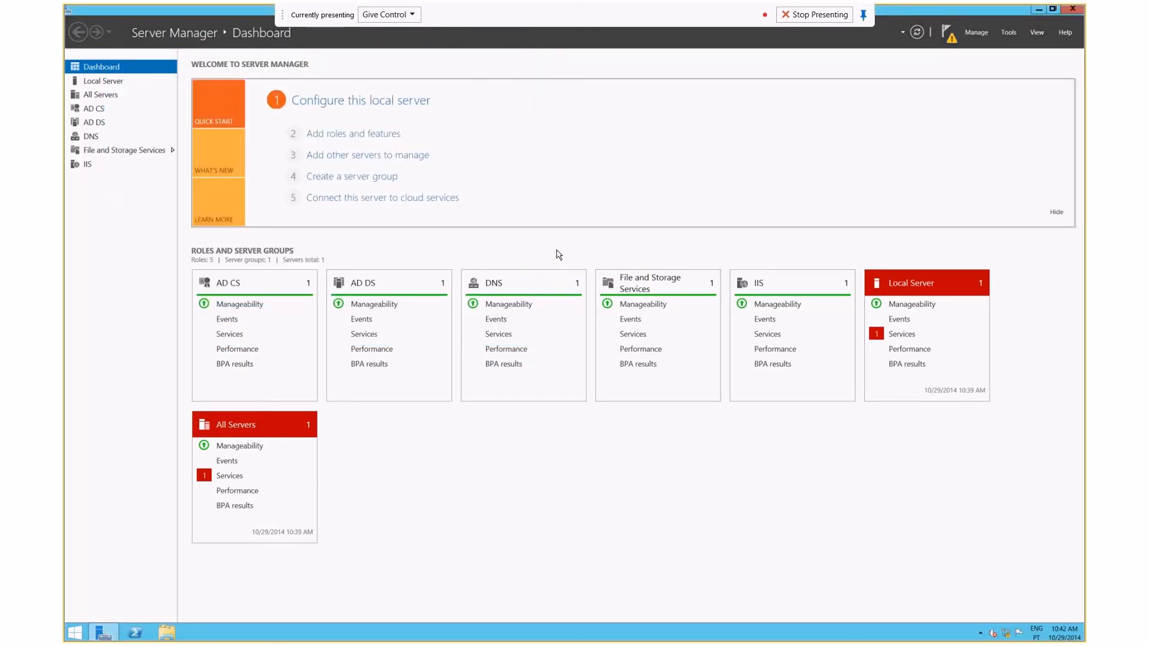